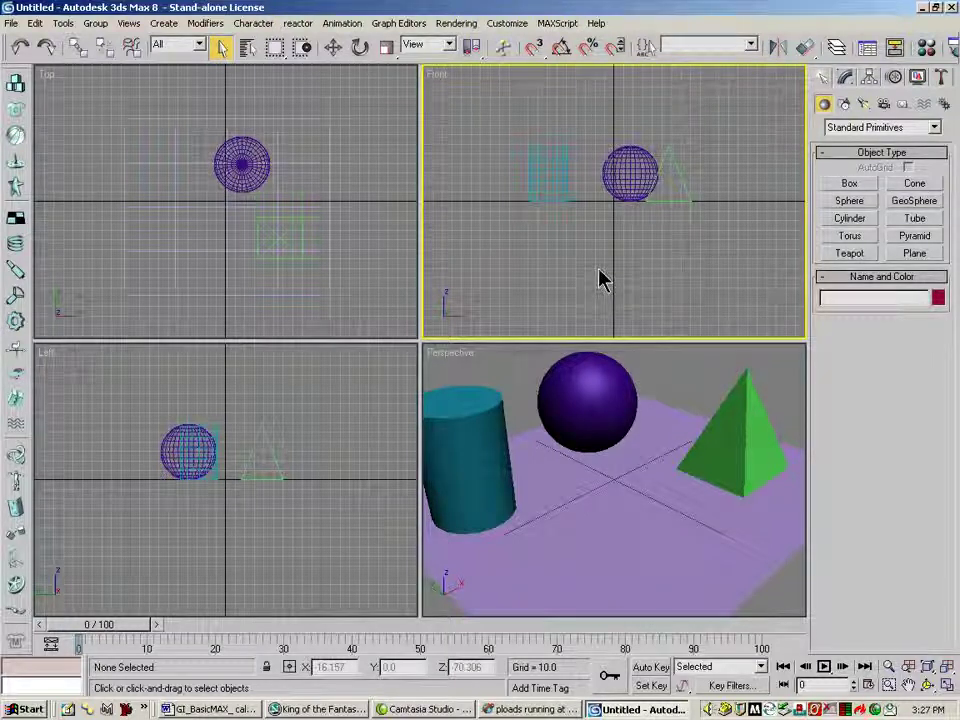
- Make the Top, Front, Perspective and Left viewports active one after another
{"action": "left_click", "coordinate": [128, 92]}
{"action": "left_click", "coordinate": [519, 107]}
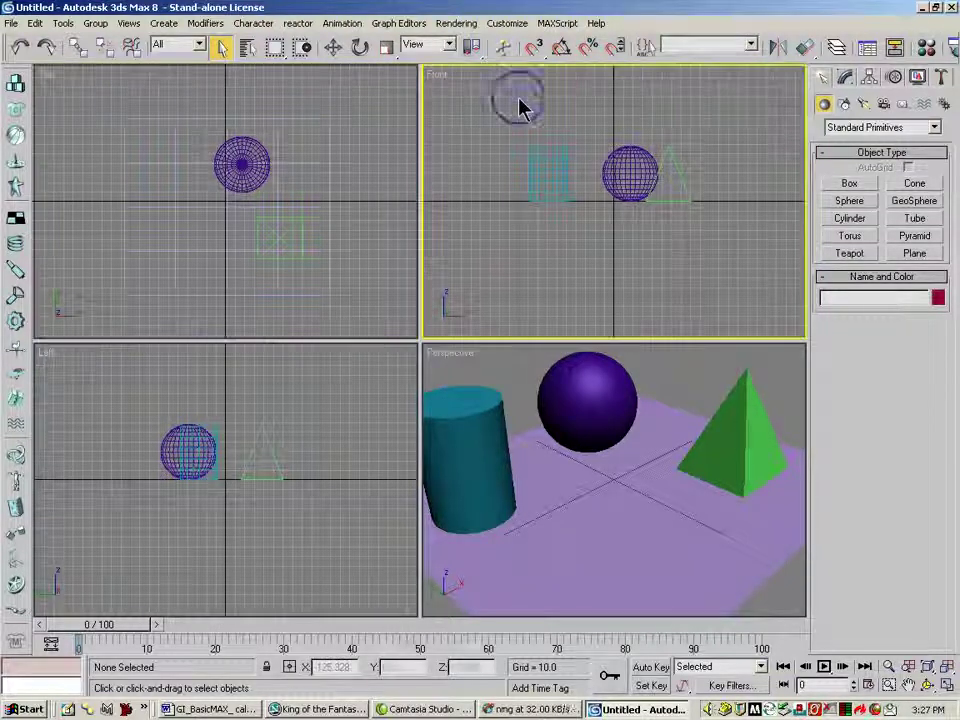
{"action": "left_click", "coordinate": [508, 369]}
{"action": "left_click", "coordinate": [372, 385]}
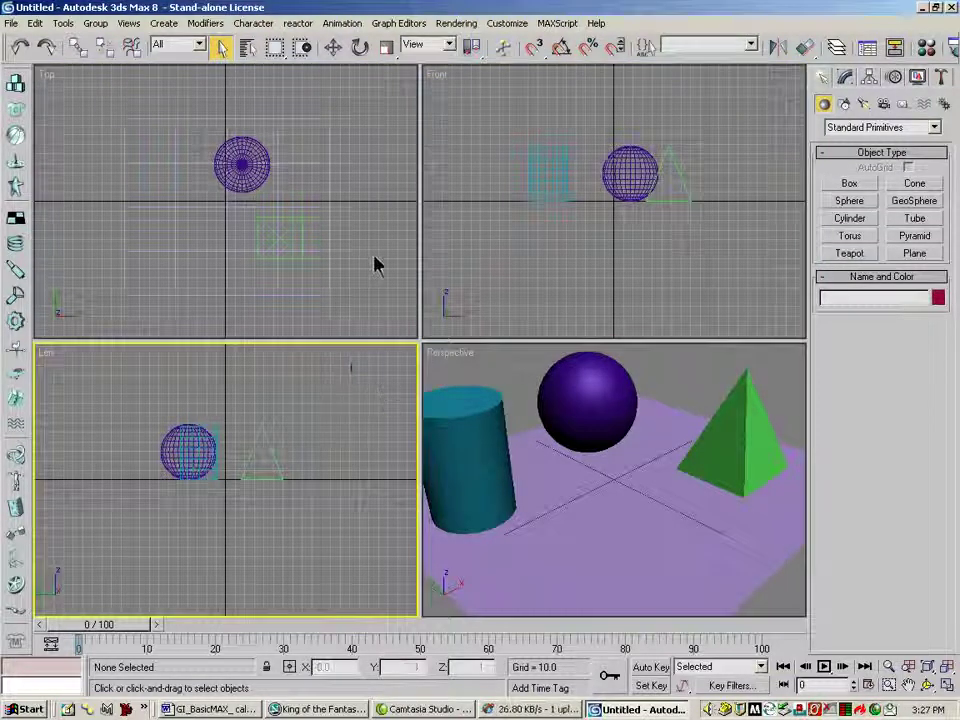
- Cycle the active viewport through Top, Front, Left and Perspective, and open and dismiss the quad menu in Perspective
{"action": "right_click", "coordinate": [382, 172]}
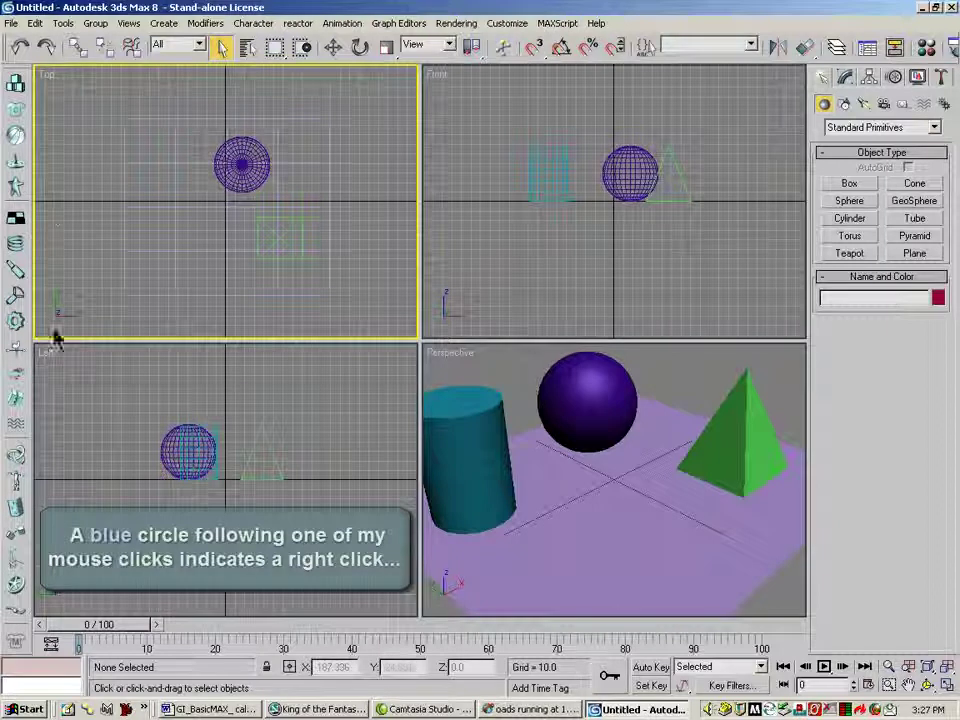
{"action": "right_click", "coordinate": [506, 99]}
{"action": "right_click", "coordinate": [358, 388]}
{"action": "right_click", "coordinate": [538, 370]}
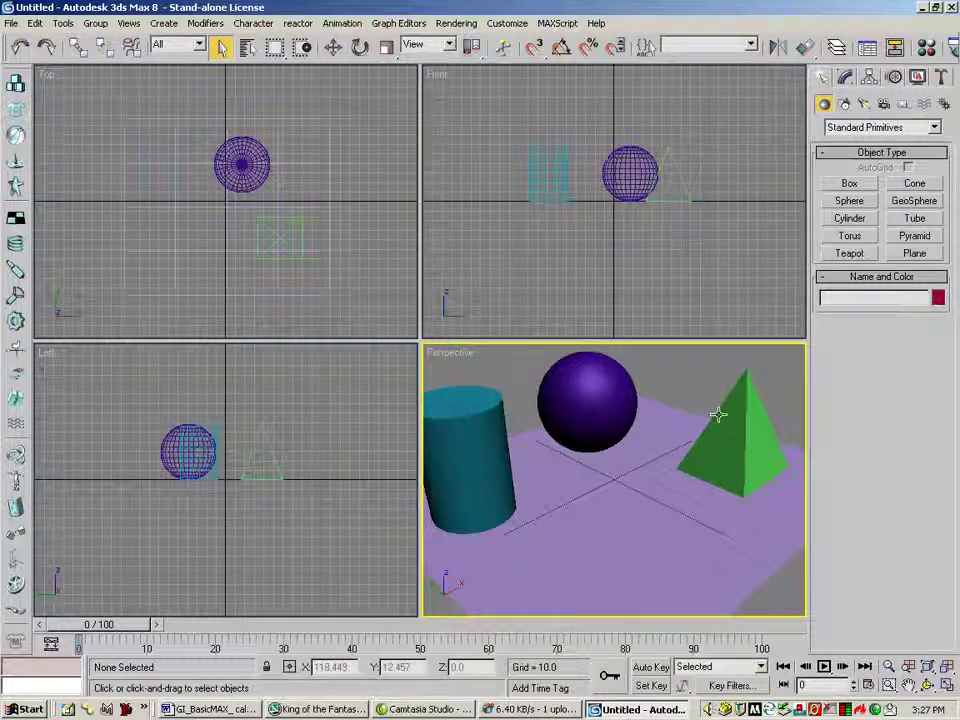
{"action": "right_click", "coordinate": [705, 361]}
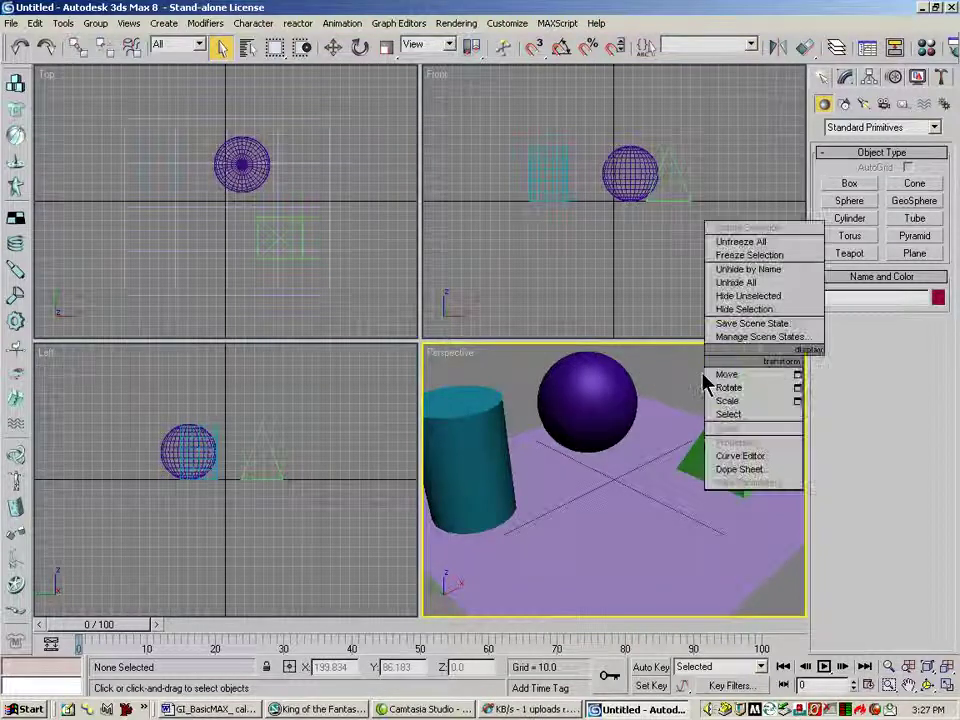
{"action": "left_click", "coordinate": [672, 370]}
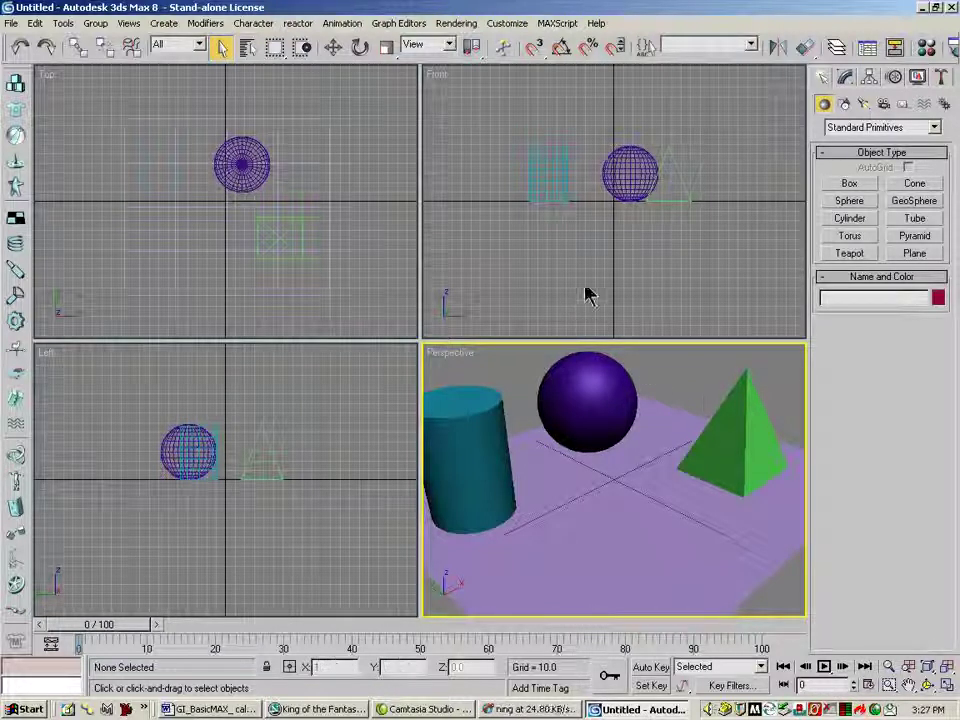
- Activate the Front, Top, Left and Perspective viewports in turn
{"action": "left_click", "coordinate": [579, 254]}
{"action": "left_click", "coordinate": [366, 252]}
{"action": "left_click", "coordinate": [366, 402]}
{"action": "left_click", "coordinate": [500, 378]}
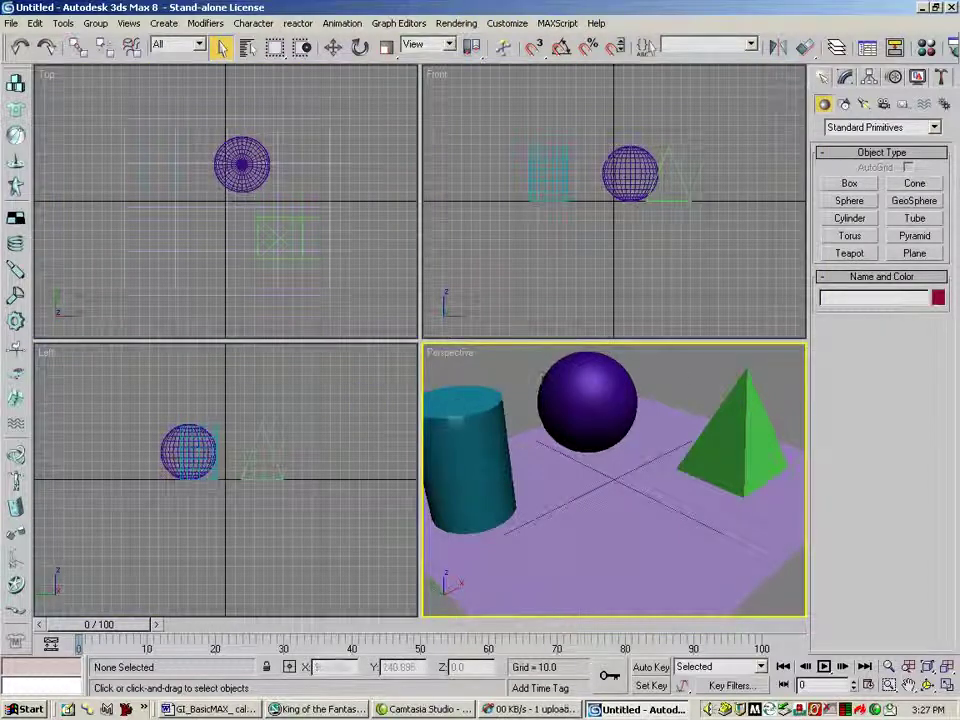
- Create a box about 42 long, 48 wide and 46 high on the plane beside the pyramid, drawn in the Top viewport
{"action": "left_click", "coordinate": [387, 240]}
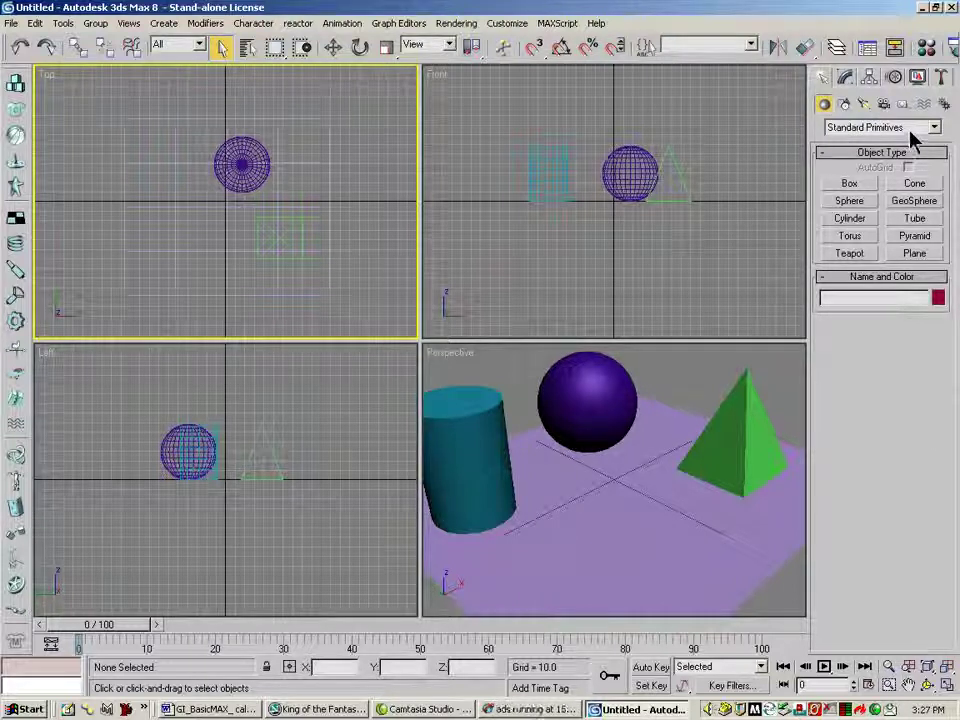
{"action": "left_click", "coordinate": [851, 187]}
{"action": "left_click_drag", "start_coordinate": [168, 231], "coordinate": [214, 272]}
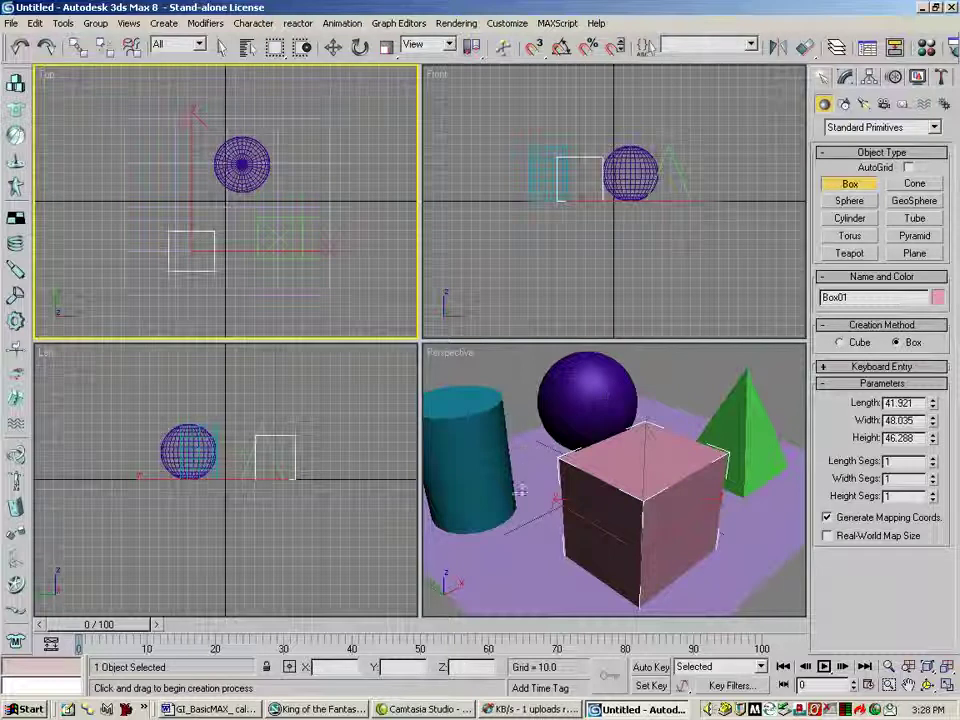
- Set the Front, Top and Left viewports to Smooth + Highlights shading
{"action": "right_click", "coordinate": [446, 76]}
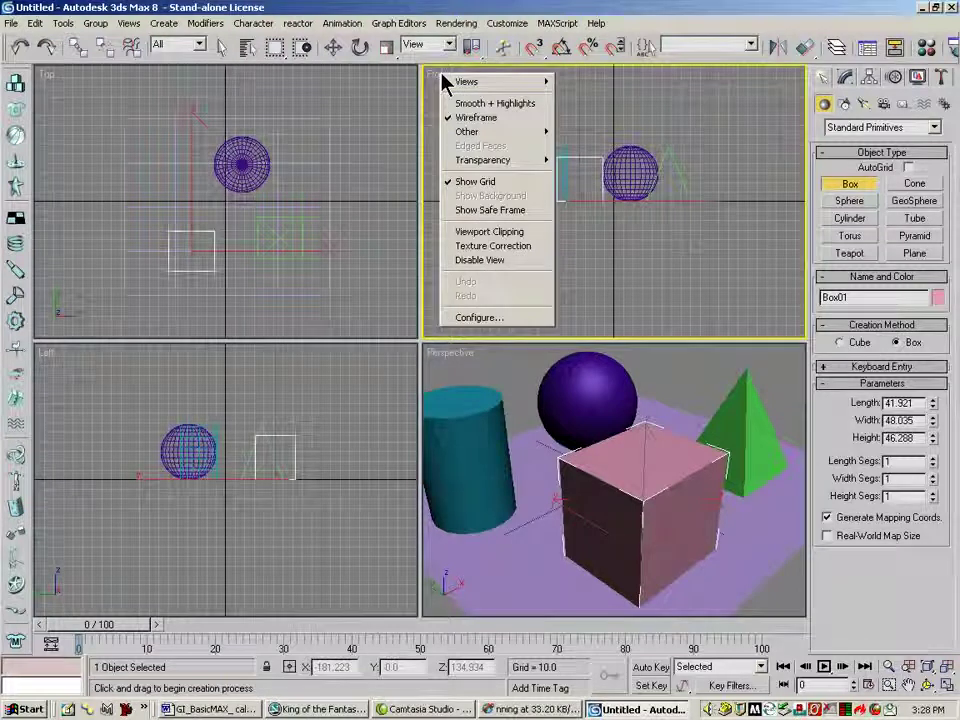
{"action": "left_click", "coordinate": [490, 104]}
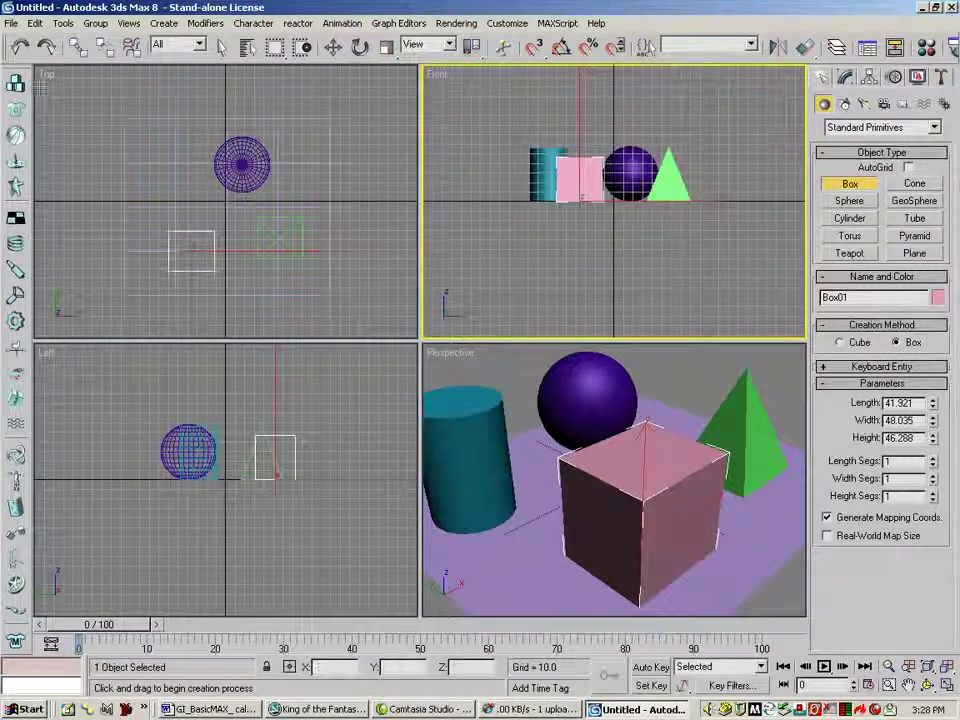
{"action": "right_click", "coordinate": [46, 74]}
{"action": "left_click", "coordinate": [90, 104]}
{"action": "right_click", "coordinate": [48, 353]}
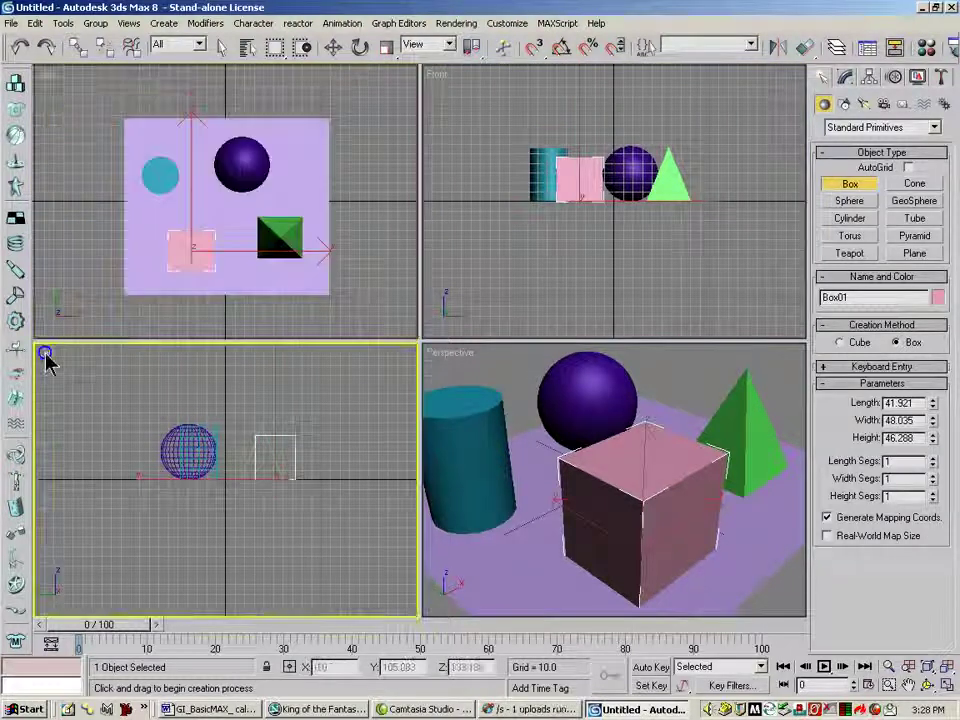
{"action": "left_click", "coordinate": [92, 381]}
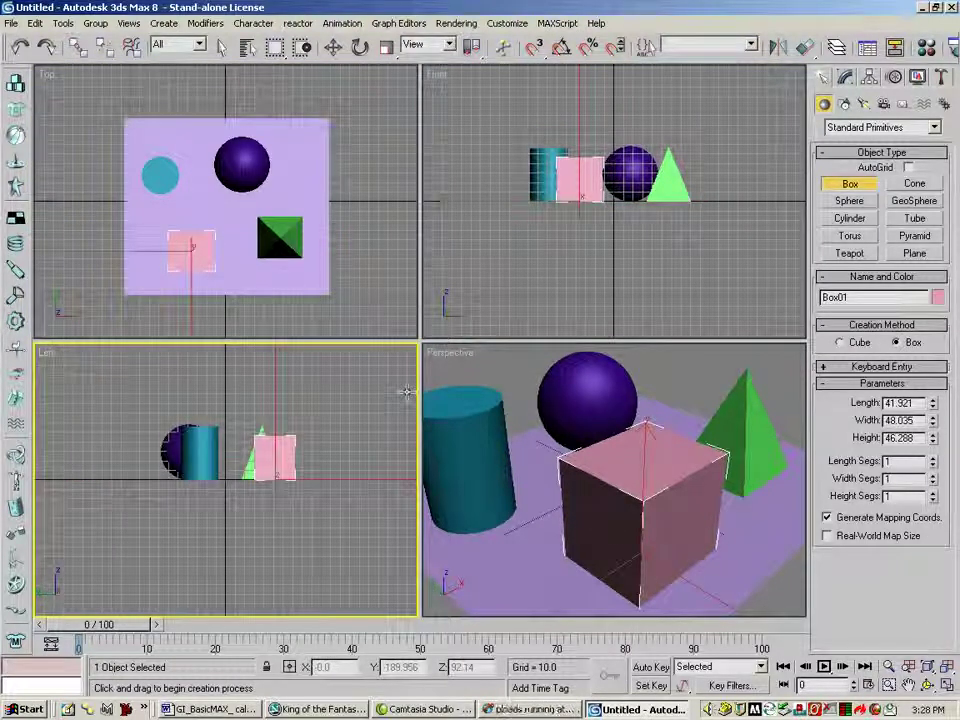
- Hide the grid in the Front, Perspective, Left and Top viewports
{"action": "right_click", "coordinate": [586, 247]}
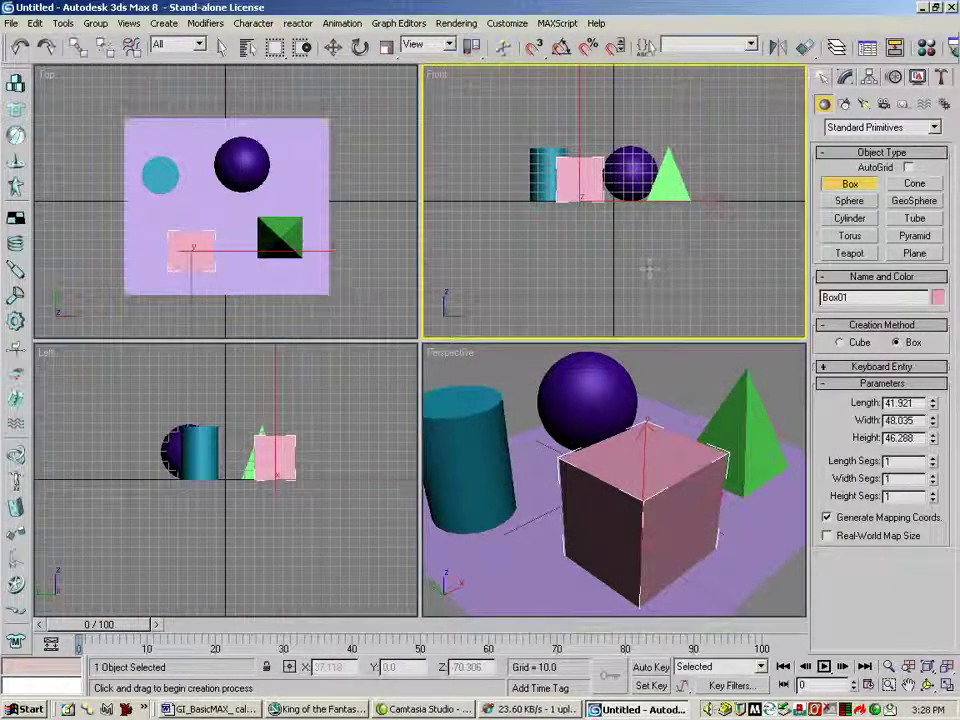
{"action": "right_click", "coordinate": [489, 381]}
{"action": "right_click", "coordinate": [373, 381]}
{"action": "right_click", "coordinate": [378, 279]}
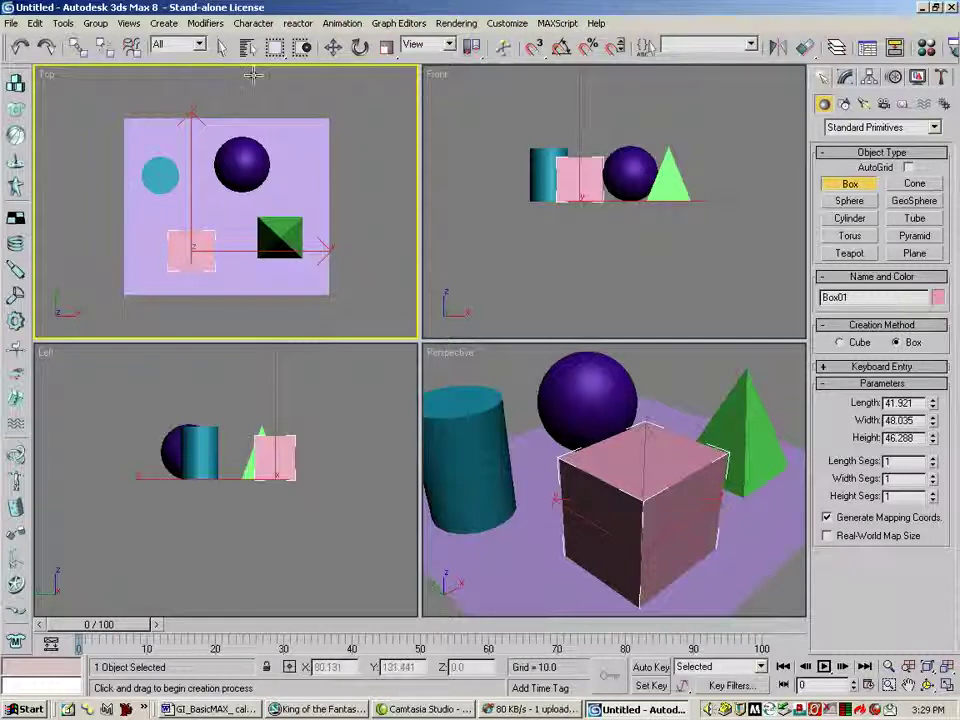
- Leave box creation and select the sphere, cylinder, pyramid and box individually in the Perspective viewport, ending with the sphere
{"action": "left_click", "coordinate": [221, 47]}
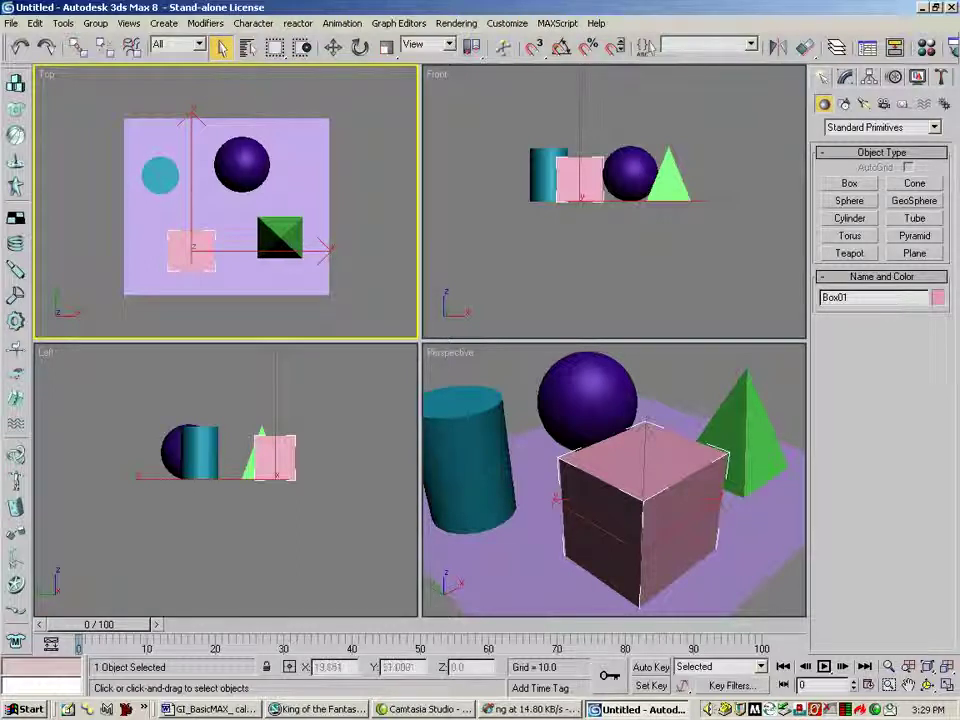
{"action": "left_click", "coordinate": [590, 376]}
{"action": "left_click", "coordinate": [482, 430]}
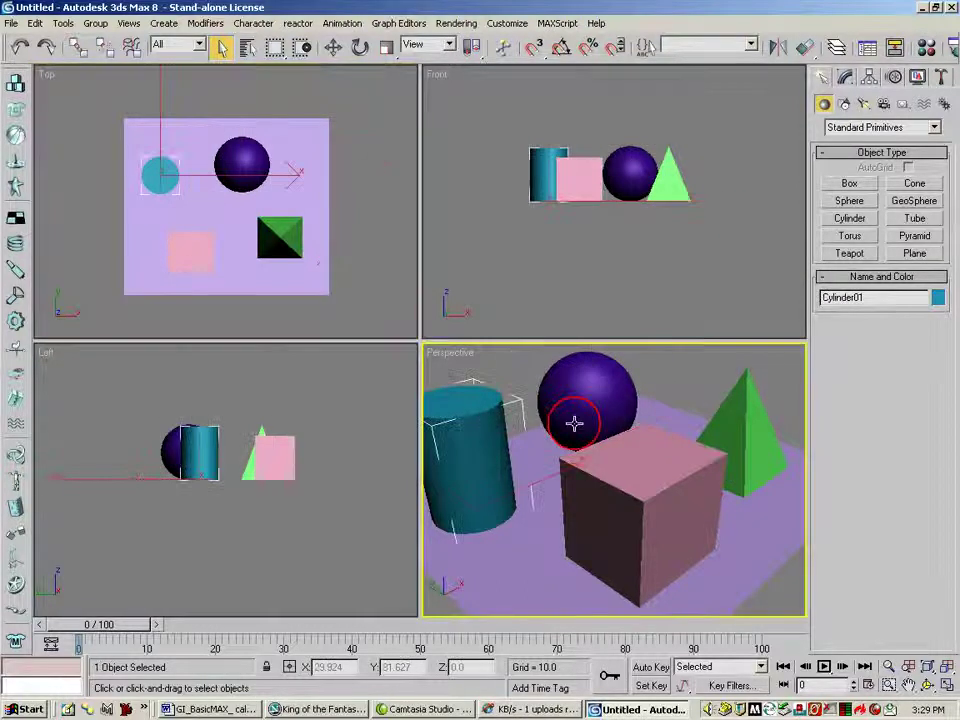
{"action": "left_click", "coordinate": [750, 407]}
{"action": "left_click", "coordinate": [688, 485]}
{"action": "left_click", "coordinate": [750, 403]}
{"action": "left_click", "coordinate": [613, 383]}
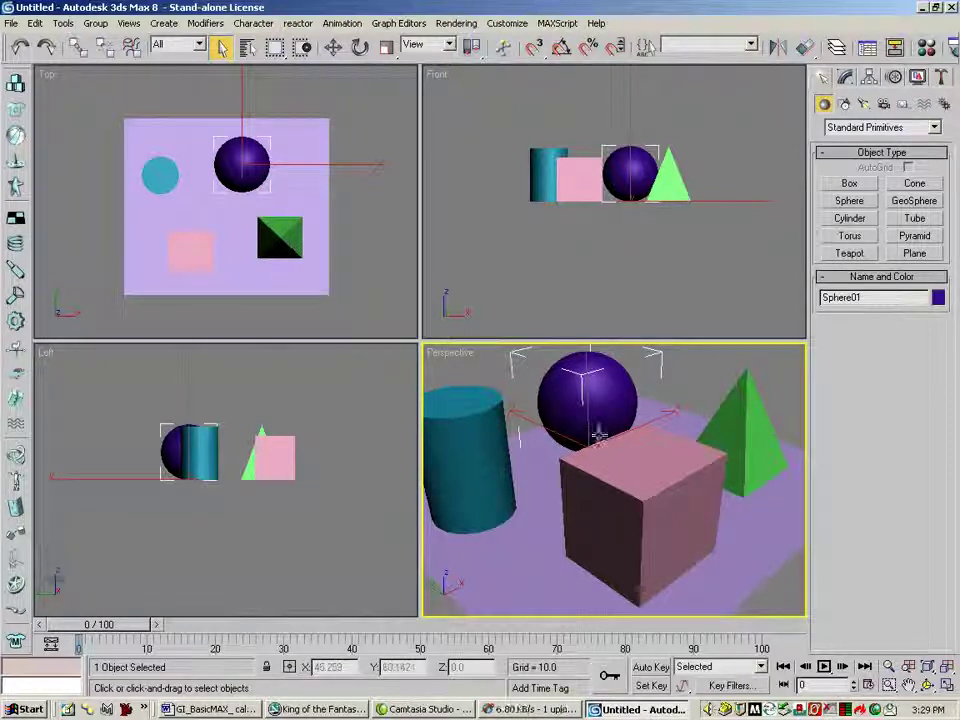
- Switch the Perspective viewport to Wireframe and select the box, pyramid, cylinder and plane in turn by their edges
{"action": "right_click", "coordinate": [452, 351]}
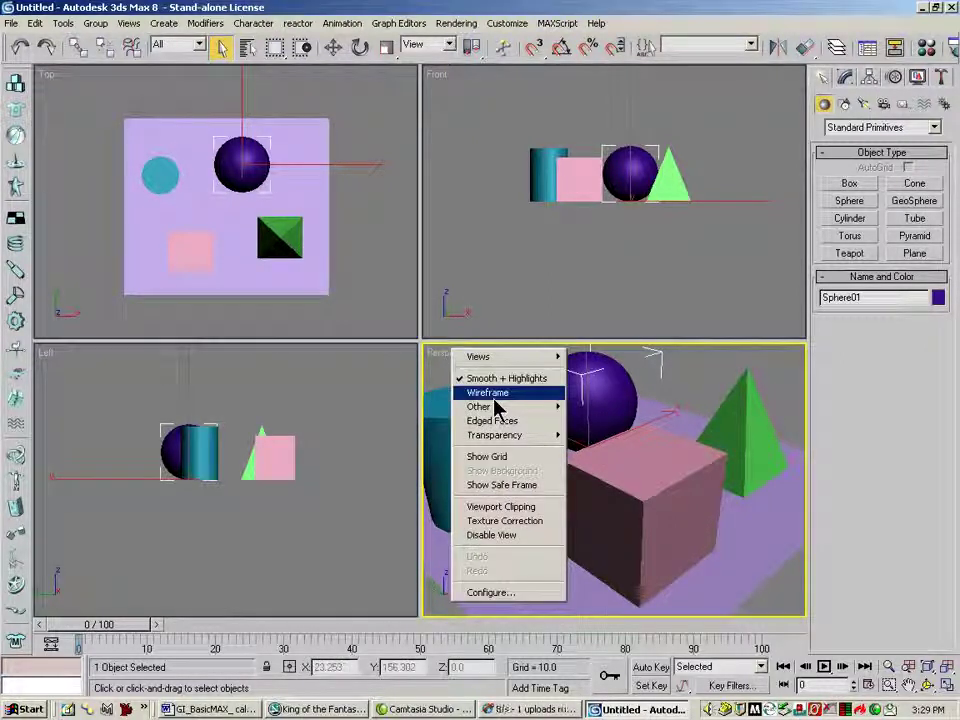
{"action": "left_click", "coordinate": [494, 397]}
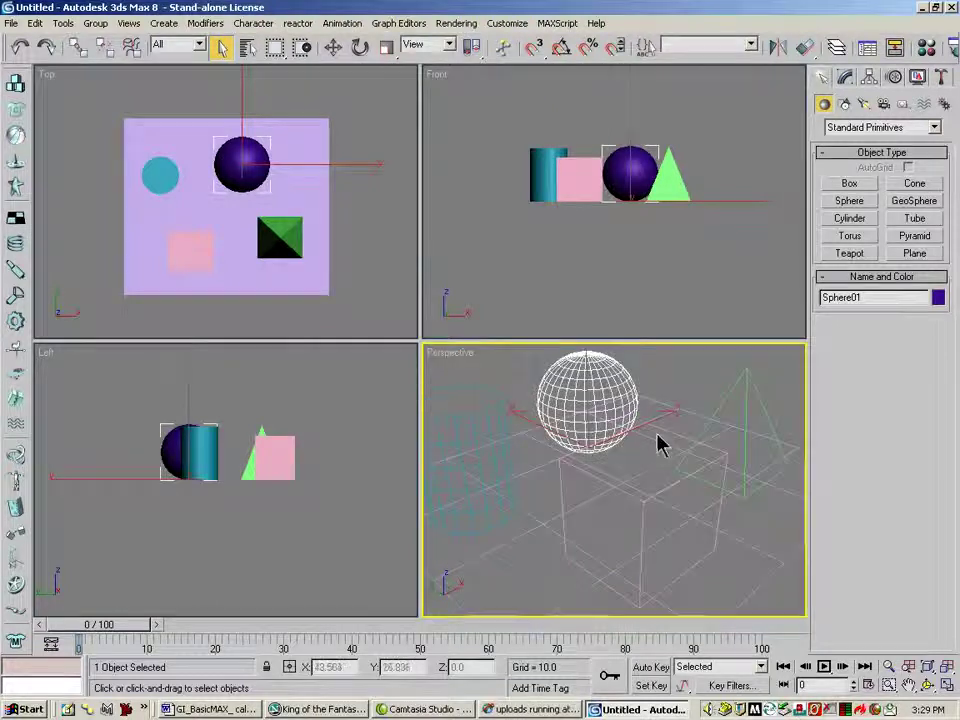
{"action": "left_click", "coordinate": [701, 429]}
{"action": "left_click", "coordinate": [745, 440]}
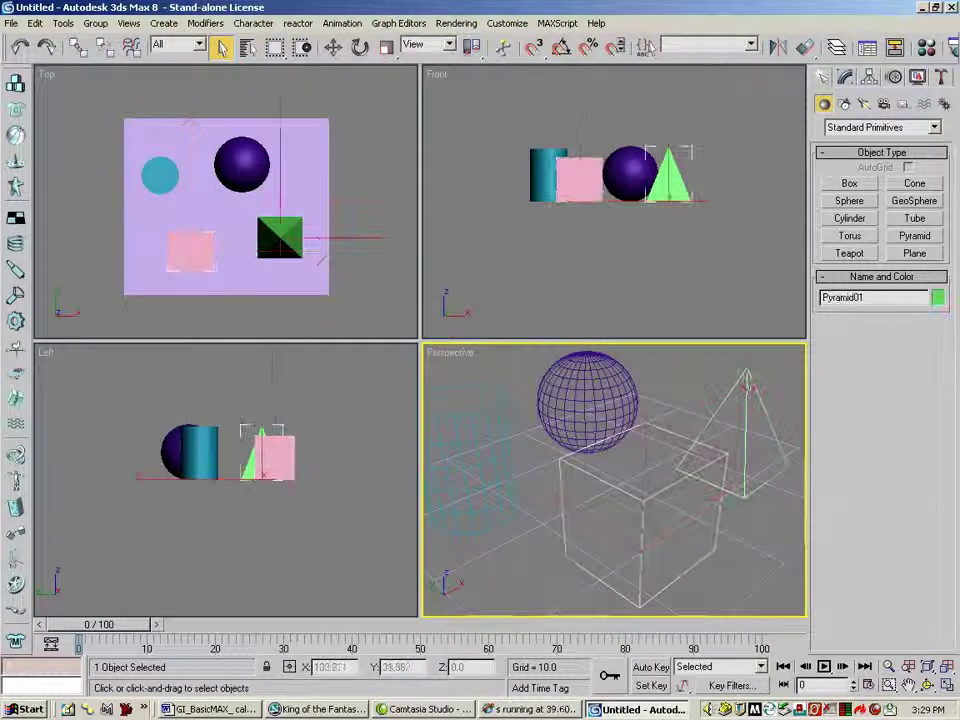
{"action": "left_click", "coordinate": [515, 420]}
{"action": "left_click", "coordinate": [540, 437]}
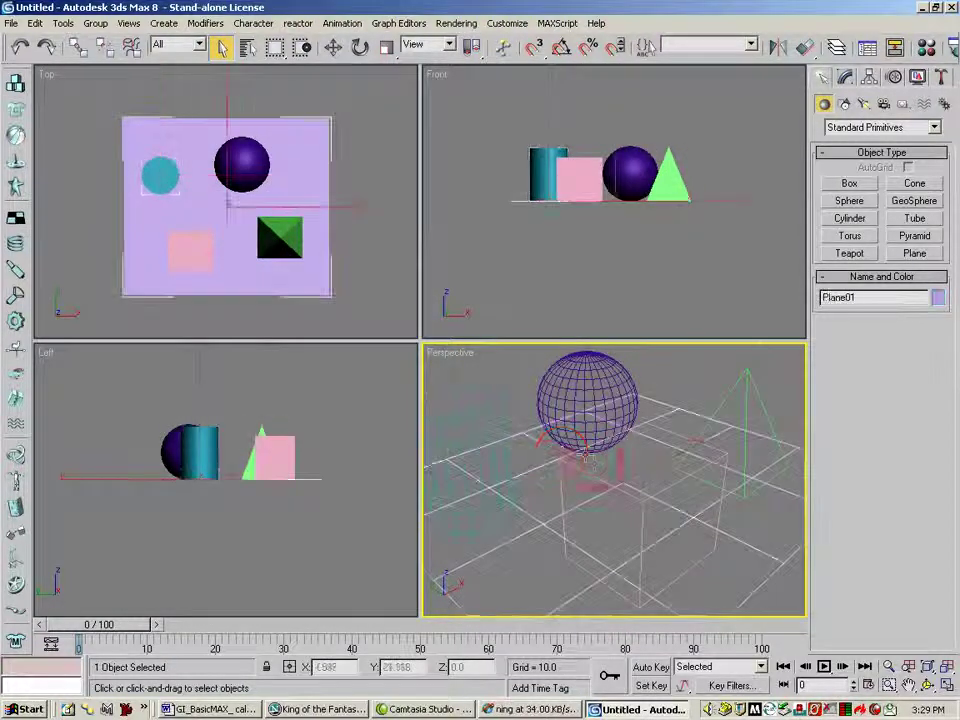
- Select Plane01 and then Cylinder01 by name from the list of scene objects
{"action": "left_click", "coordinate": [248, 52]}
{"action": "left_click", "coordinate": [360, 225]}
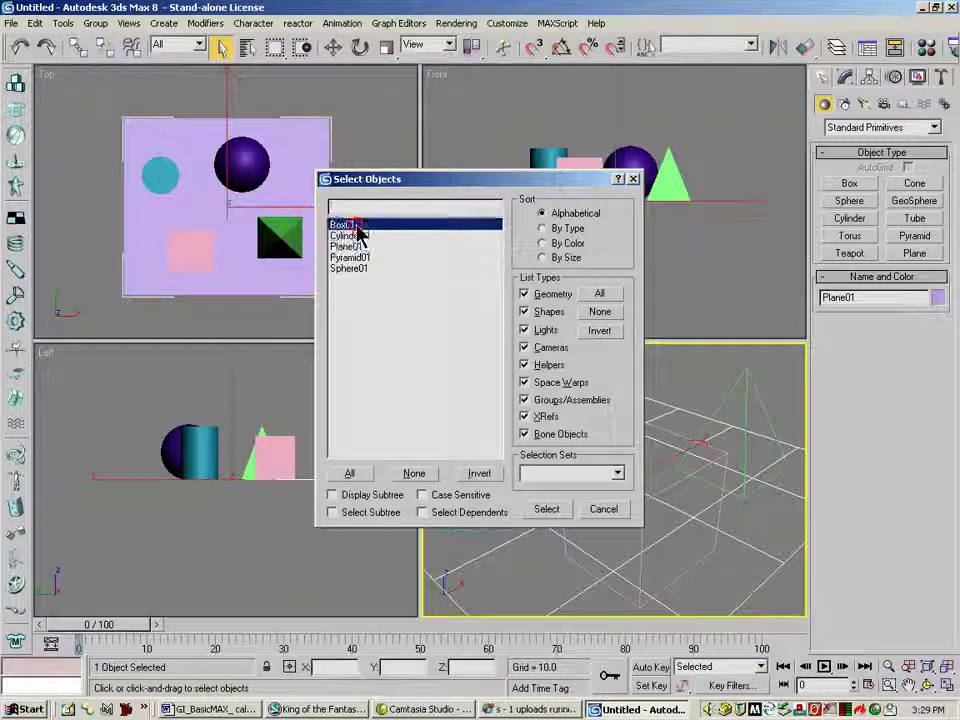
{"action": "left_click", "coordinate": [369, 236]}
{"action": "left_click", "coordinate": [371, 248]}
{"action": "left_click", "coordinate": [371, 258]}
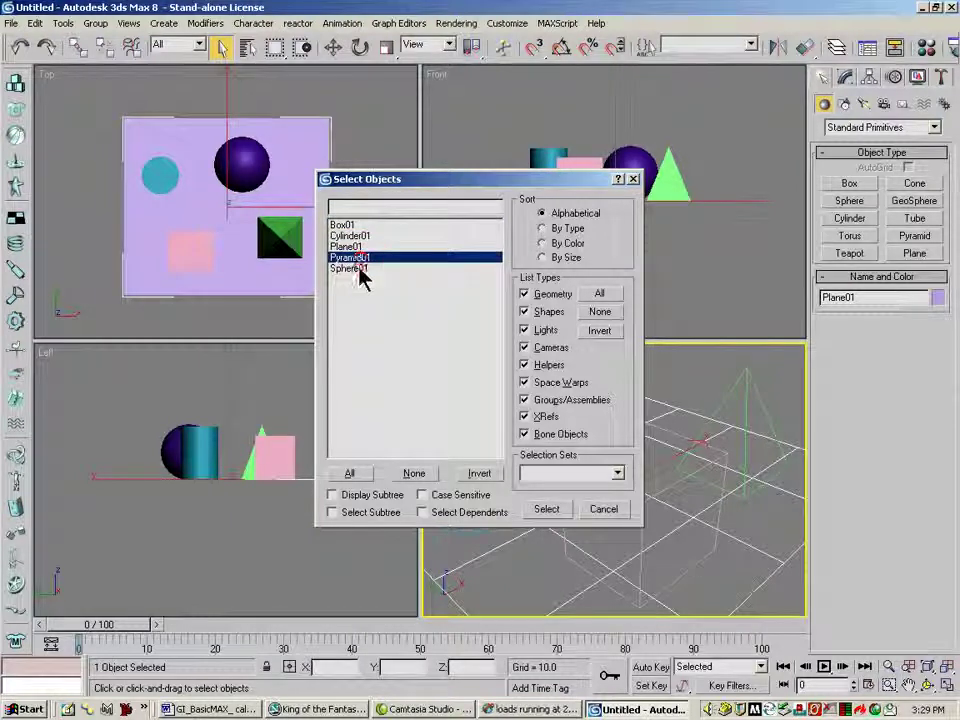
{"action": "left_click", "coordinate": [360, 268]}
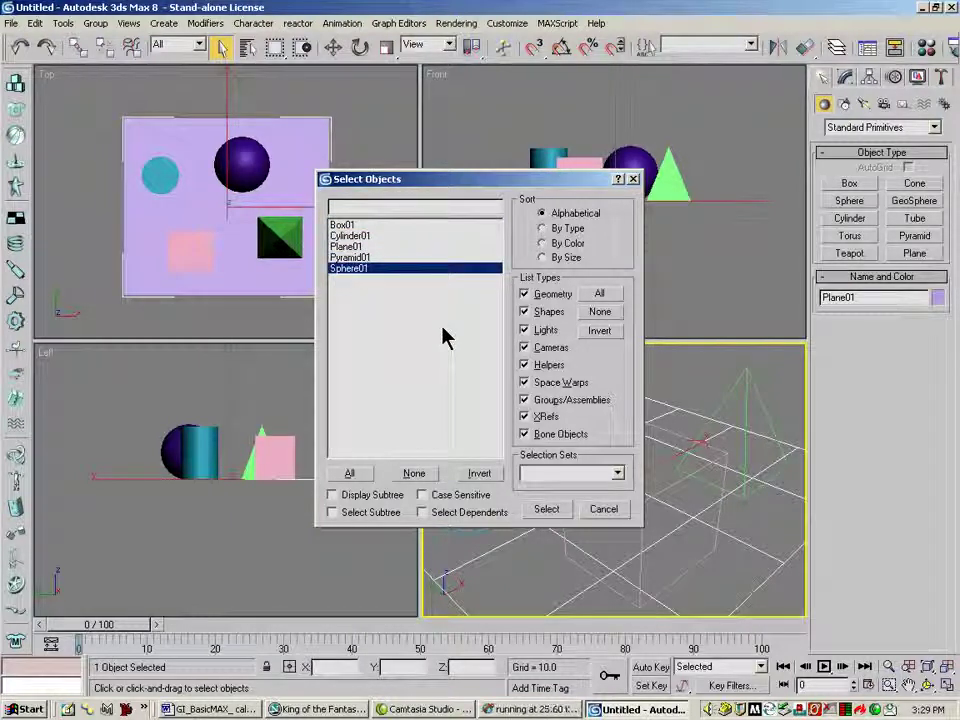
{"action": "double_click", "coordinate": [343, 247]}
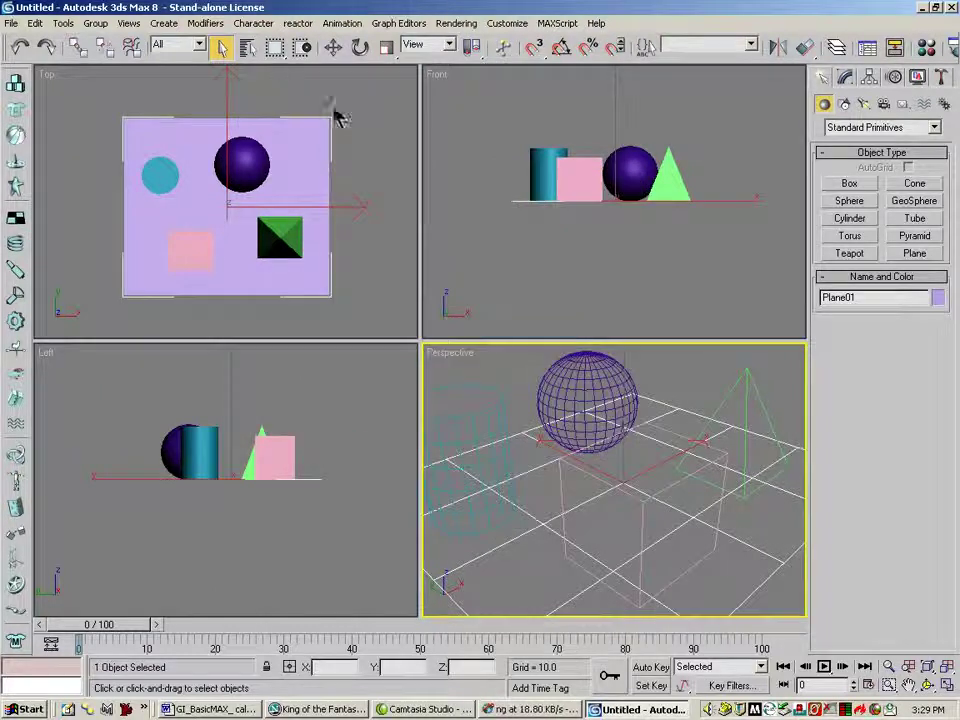
{"action": "left_click", "coordinate": [248, 47]}
{"action": "double_click", "coordinate": [362, 237]}
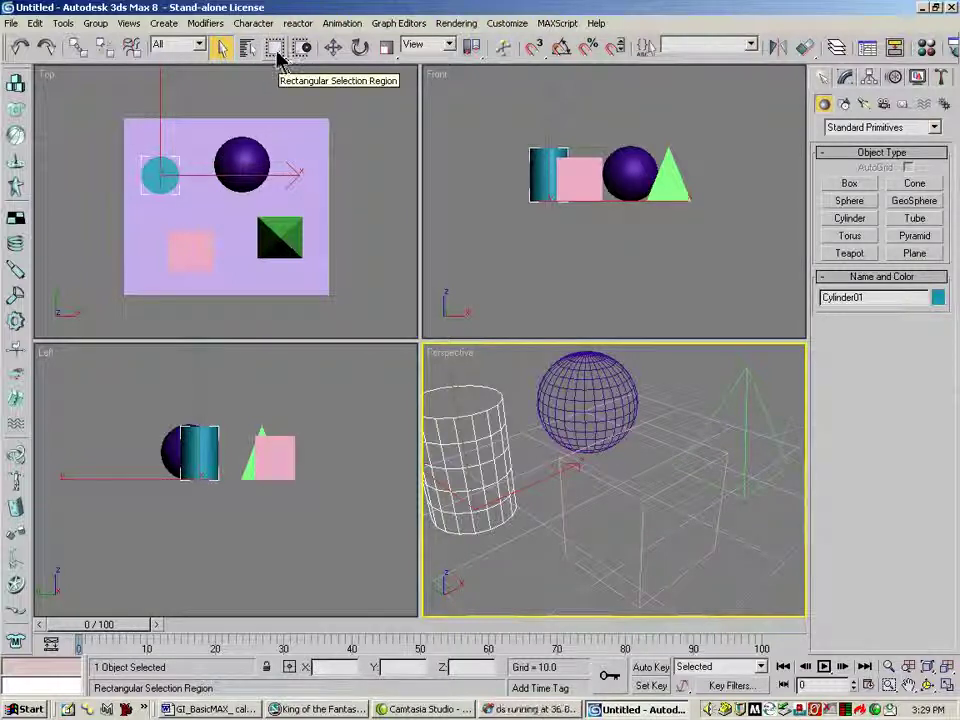
- Keep the rectangular selection region, switch to Window mode and region-select the sphere and pyramid in the Top viewport
{"action": "left_click", "coordinate": [280, 52]}
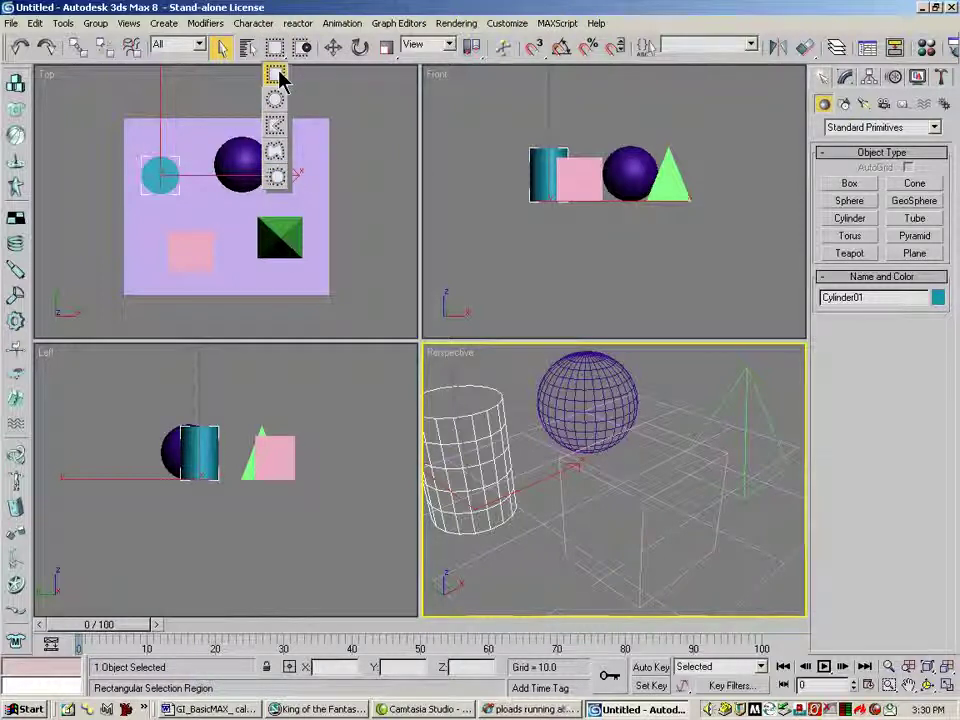
{"action": "mouse_move", "coordinate": [279, 70]}
{"action": "left_mouse_down"}
{"action": "mouse_move", "coordinate": [274, 43]}
{"action": "mouse_move", "coordinate": [280, 50]}
{"action": "left_mouse_up"}
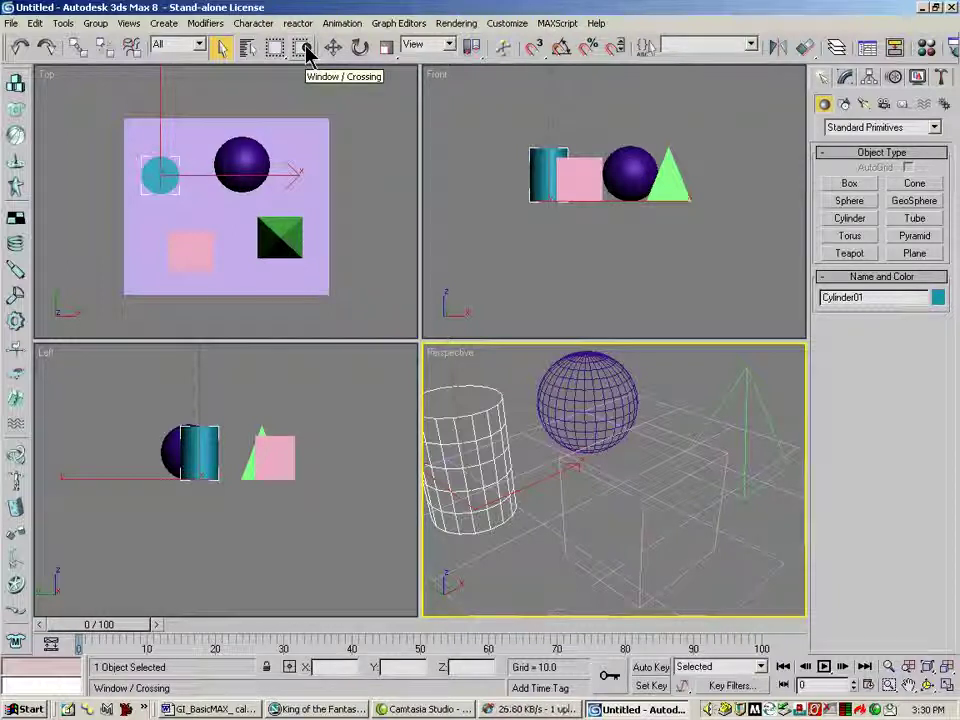
{"action": "left_click", "coordinate": [306, 52]}
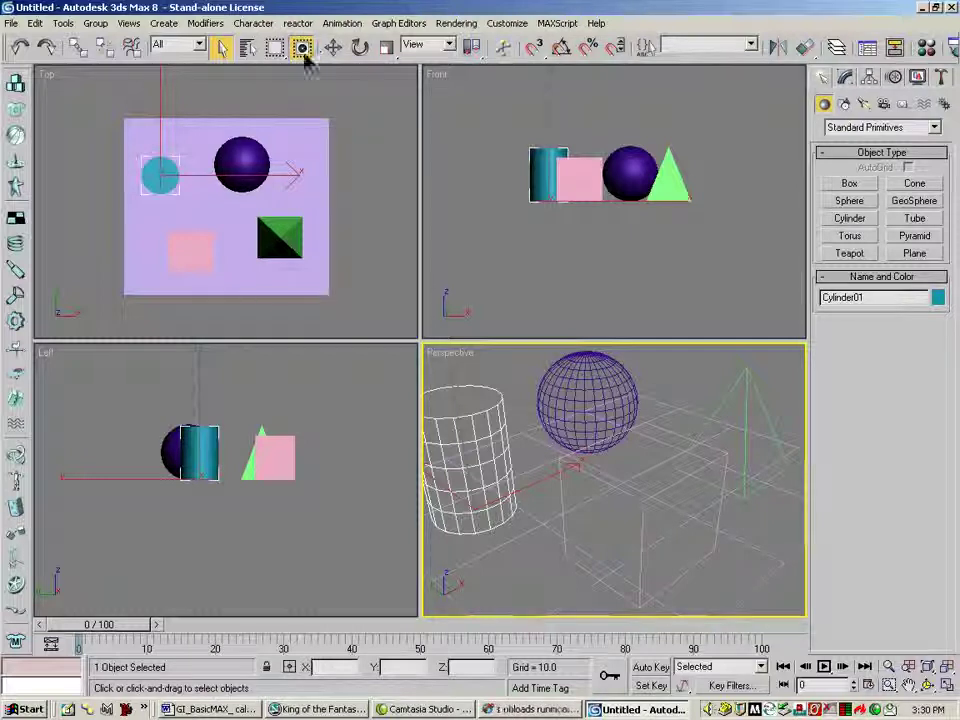
{"action": "left_click_drag", "start_coordinate": [212, 92], "coordinate": [390, 317]}
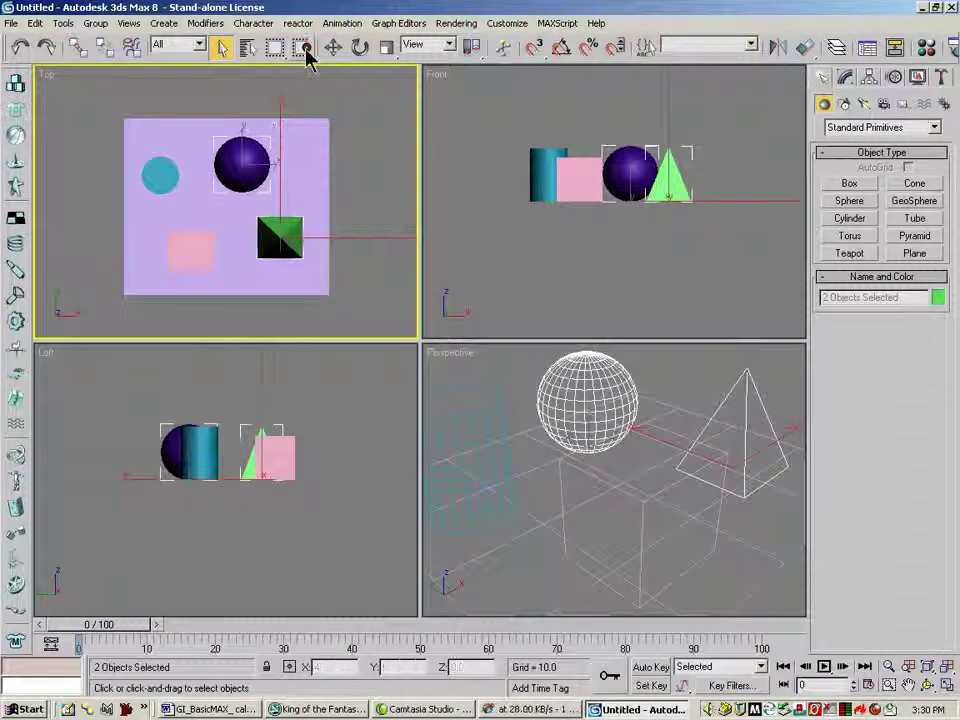
- Select the sphere, pyramid and plane with a Crossing region in the Top viewport, and clear the selection
{"action": "left_click_drag", "start_coordinate": [224, 92], "coordinate": [386, 332]}
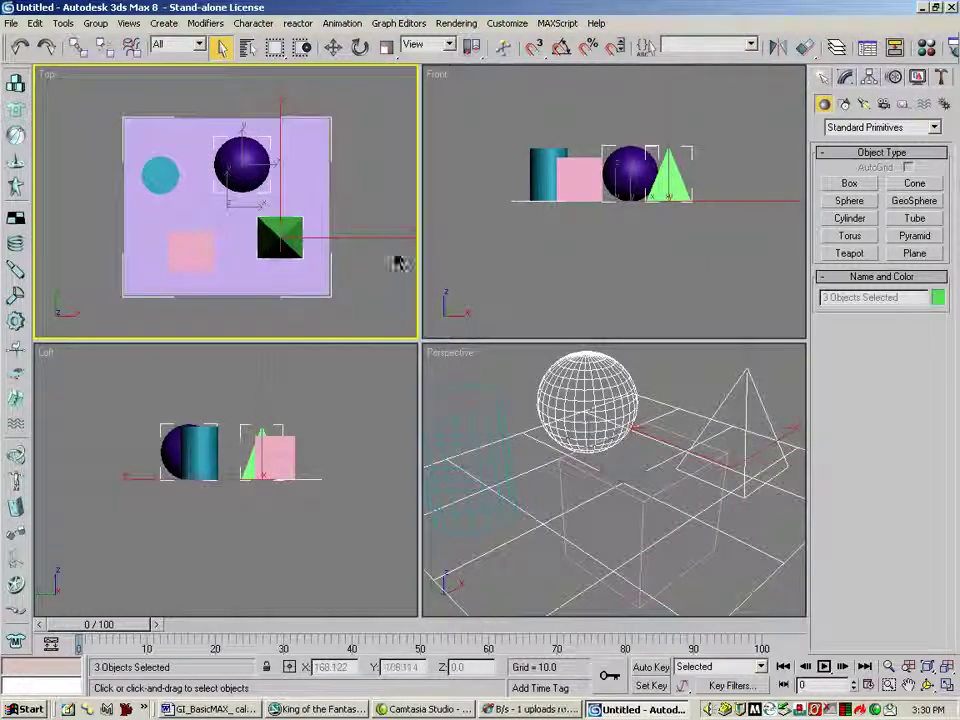
{"action": "left_click", "coordinate": [391, 289]}
- Activate the Select and Move tool with nothing selected
{"action": "left_click", "coordinate": [332, 48]}
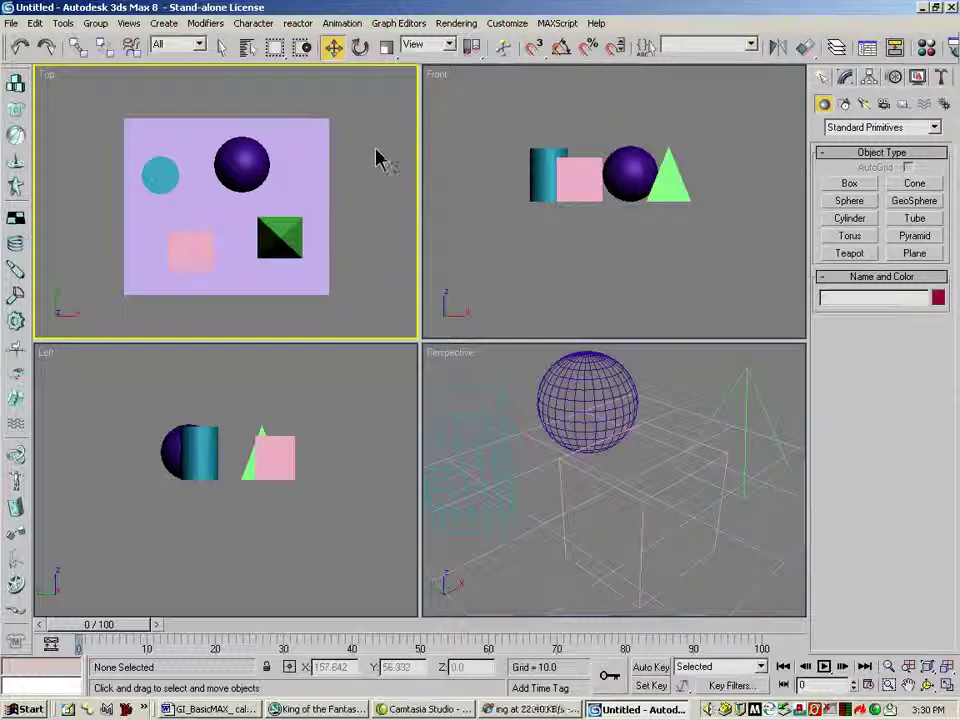
{"action": "left_click", "coordinate": [369, 122]}
{"action": "left_click", "coordinate": [223, 47]}
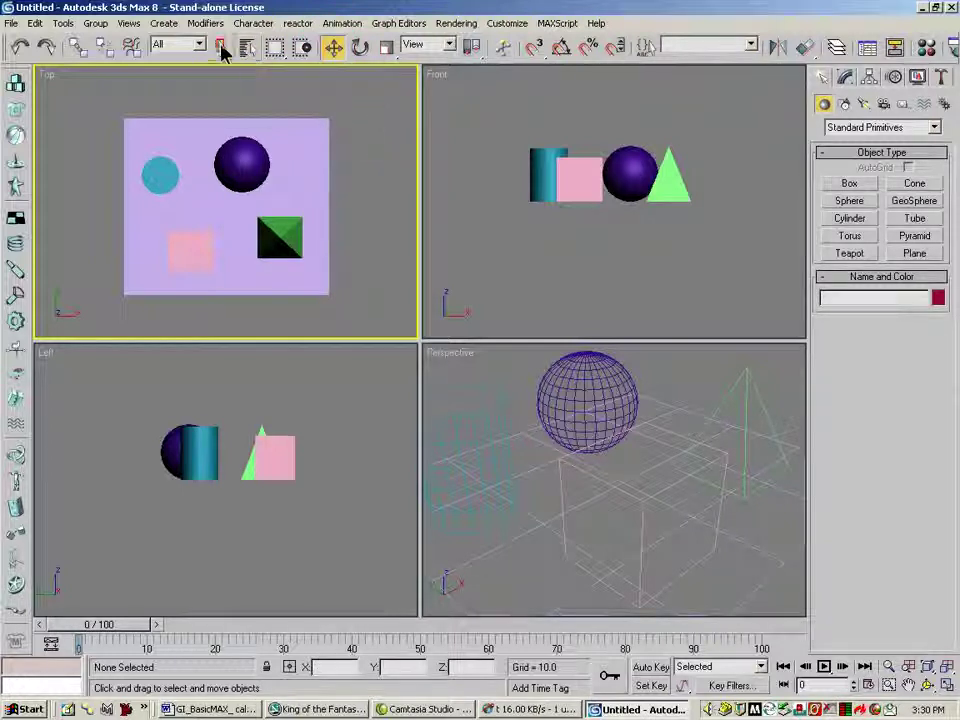
{"action": "left_click", "coordinate": [333, 48]}
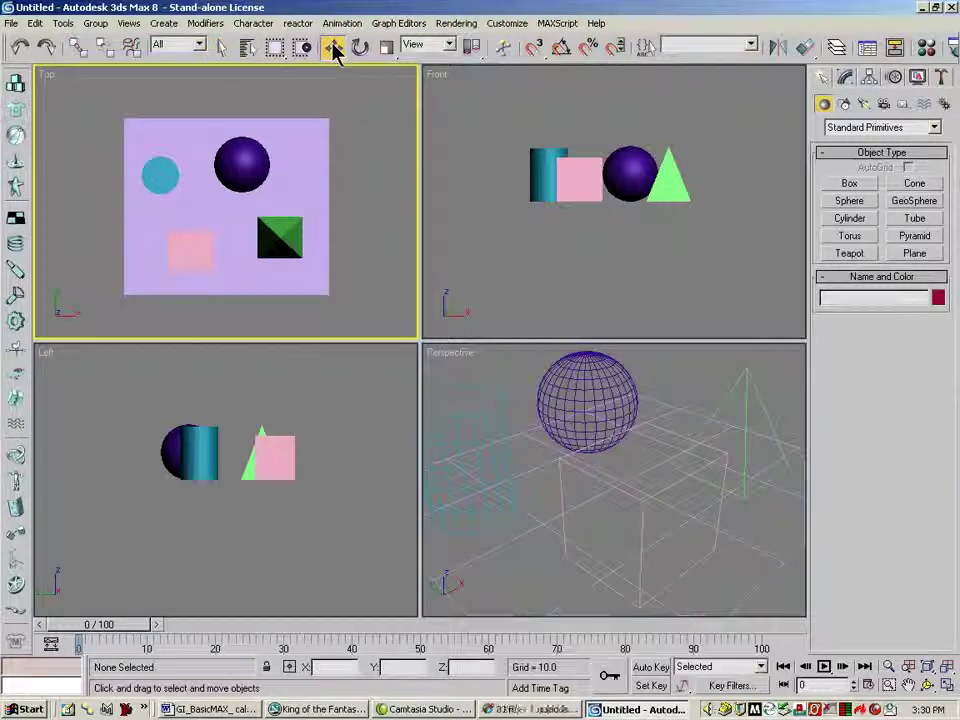
- Select the sphere in the Top viewport and move it along the Y axis, the X axis and across the XY plane
{"action": "left_click", "coordinate": [247, 151]}
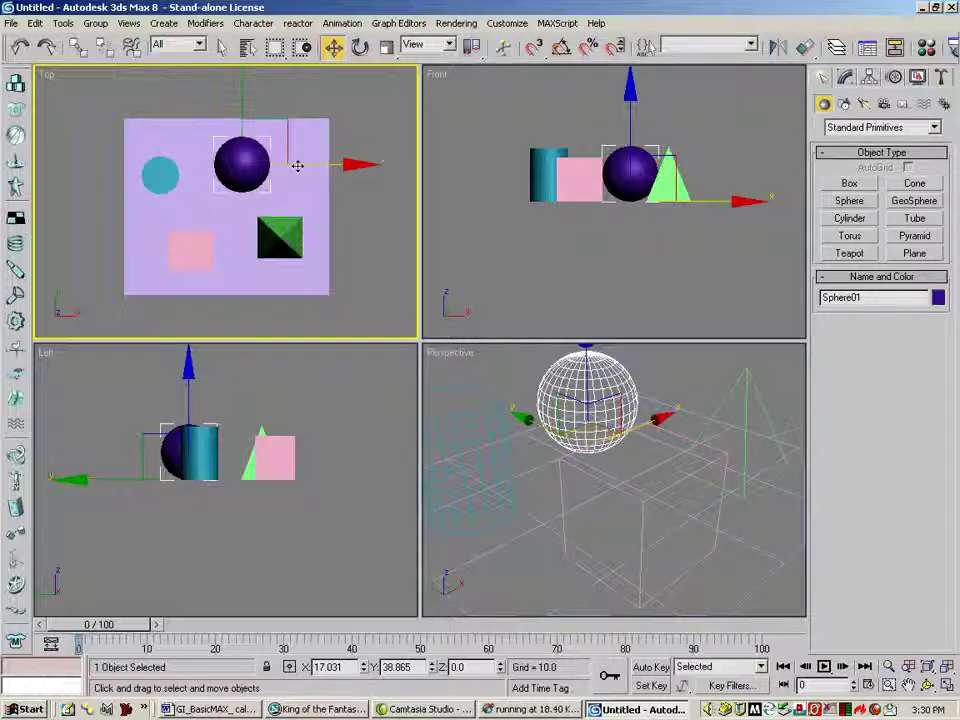
{"action": "mouse_move", "coordinate": [242, 86]}
{"action": "left_mouse_down"}
{"action": "mouse_move", "coordinate": [244, 100]}
{"action": "mouse_move", "coordinate": [242, 81]}
{"action": "left_mouse_up"}
{"action": "mouse_move", "coordinate": [331, 162]}
{"action": "left_mouse_down"}
{"action": "mouse_move", "coordinate": [410, 162]}
{"action": "mouse_move", "coordinate": [320, 162]}
{"action": "left_mouse_up"}
{"action": "left_click_drag", "start_coordinate": [231, 88], "coordinate": [296, 134]}
- Move the sphere along Y to about 13 in the Perspective viewport and along X to about 19.6 in the Front viewport
{"action": "mouse_move", "coordinate": [570, 435]}
{"action": "left_mouse_down"}
{"action": "mouse_move", "coordinate": [536, 420]}
{"action": "mouse_move", "coordinate": [538, 412]}
{"action": "mouse_move", "coordinate": [560, 420]}
{"action": "left_mouse_up"}
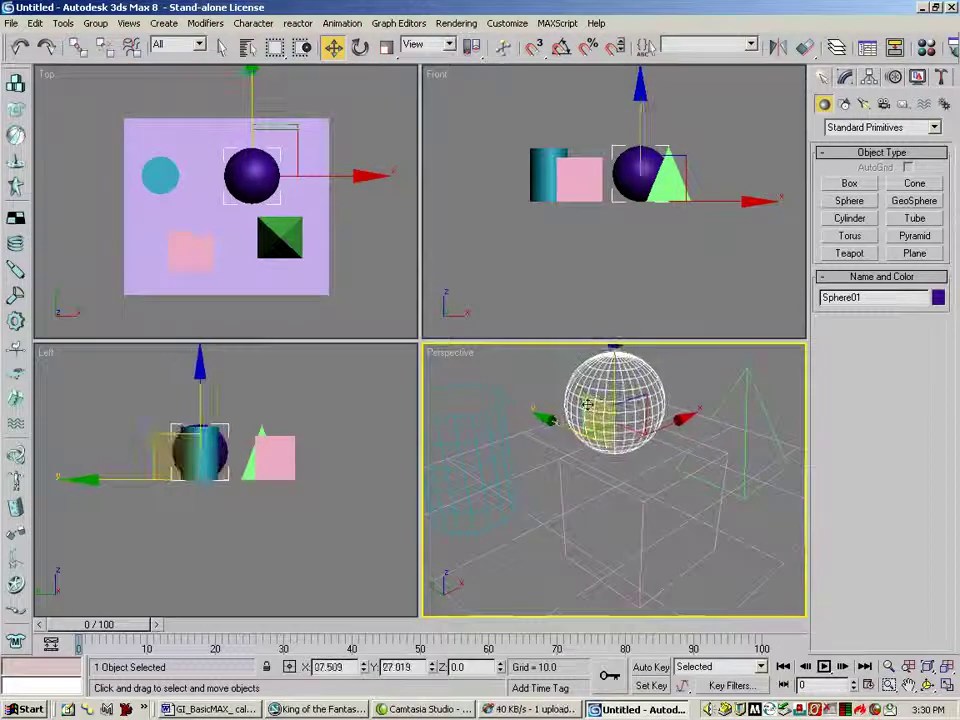
{"action": "mouse_move", "coordinate": [565, 428]}
{"action": "left_mouse_down"}
{"action": "mouse_move", "coordinate": [555, 403]}
{"action": "mouse_move", "coordinate": [574, 432]}
{"action": "left_mouse_up"}
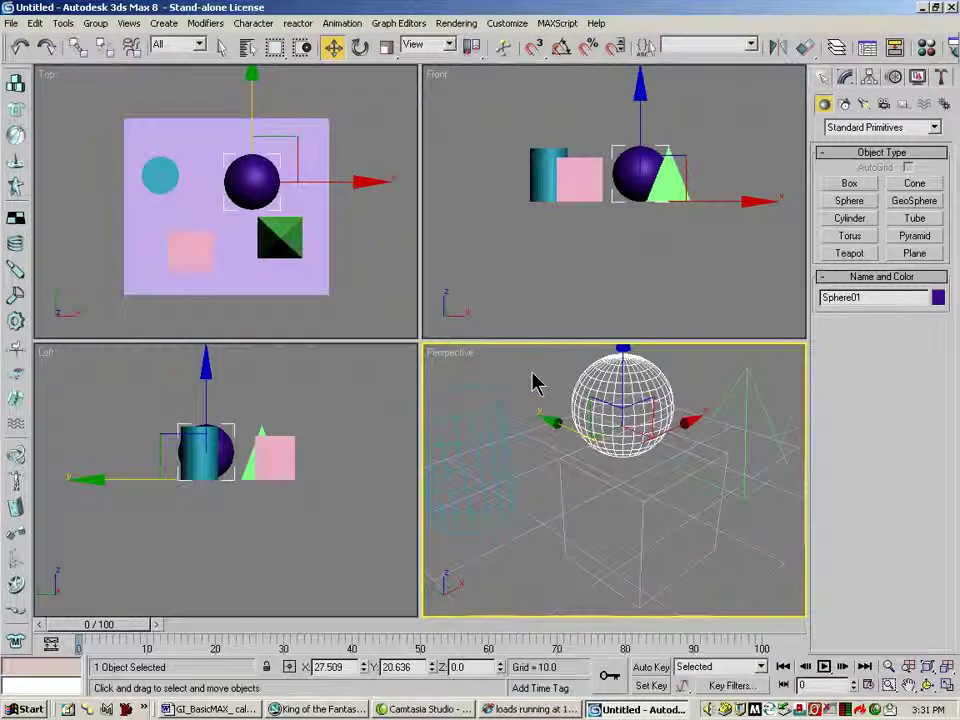
{"action": "left_click", "coordinate": [535, 375]}
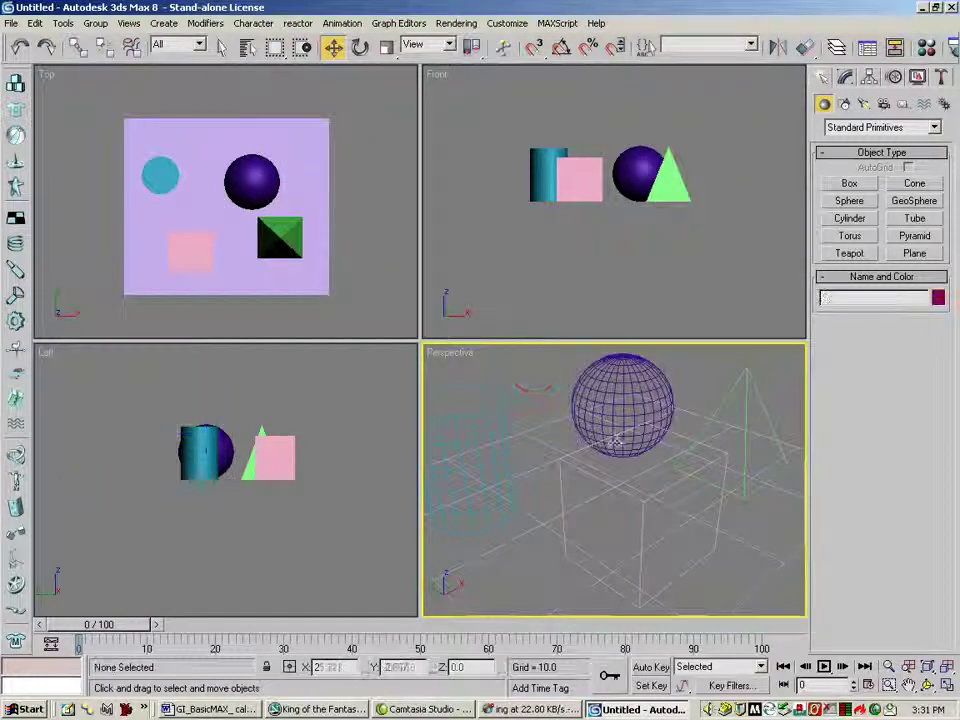
{"action": "left_click", "coordinate": [627, 438]}
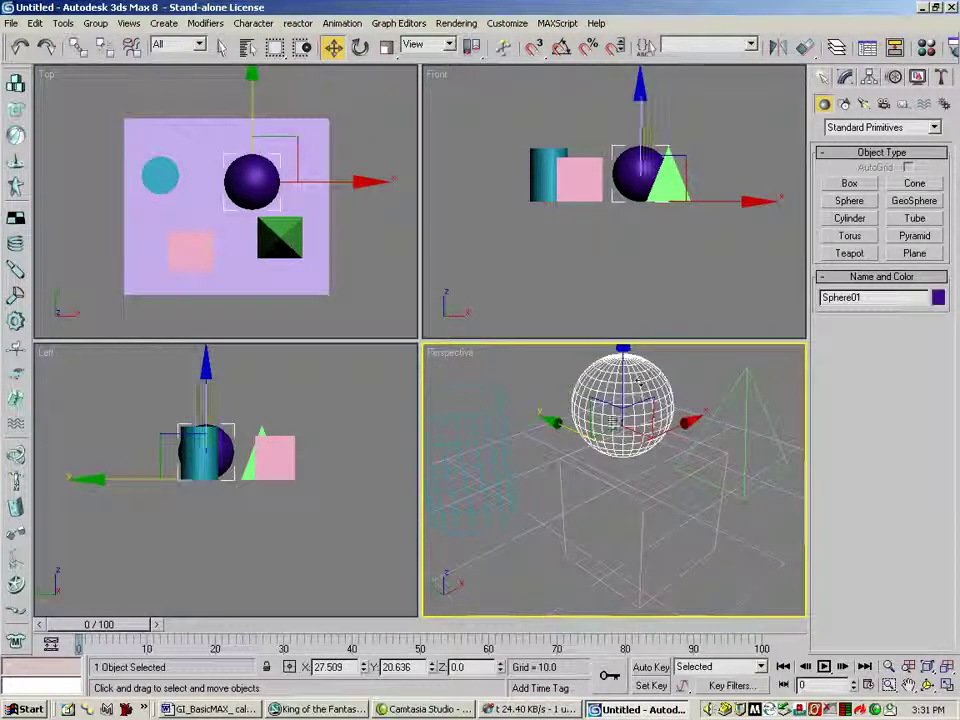
{"action": "mouse_move", "coordinate": [569, 428]}
{"action": "left_mouse_down"}
{"action": "mouse_move", "coordinate": [559, 431]}
{"action": "mouse_move", "coordinate": [578, 426]}
{"action": "left_mouse_up"}
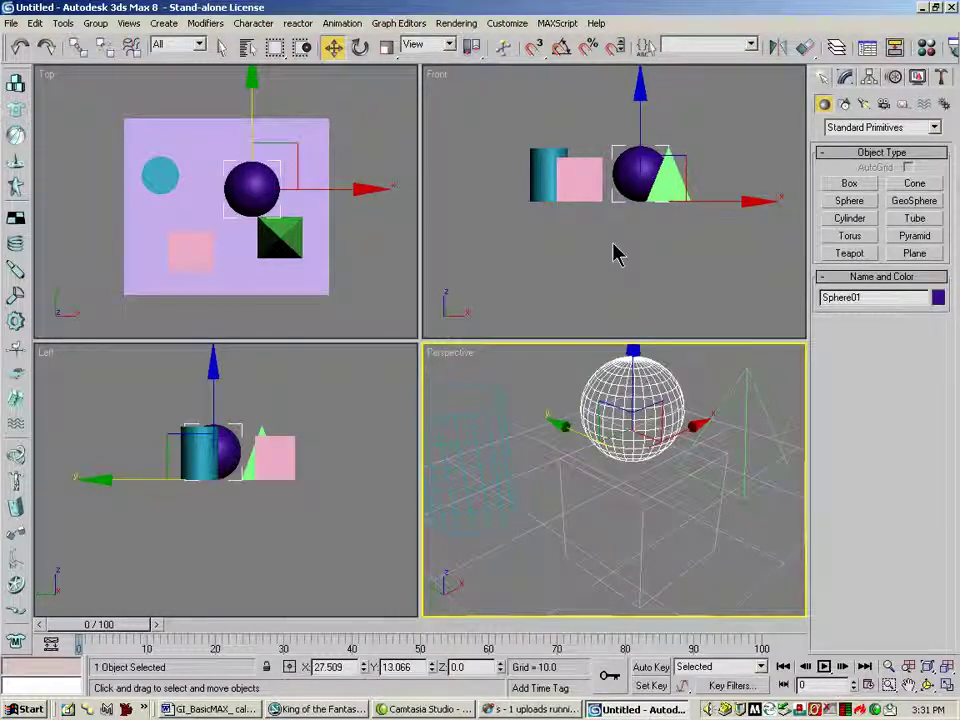
{"action": "right_click", "coordinate": [625, 249]}
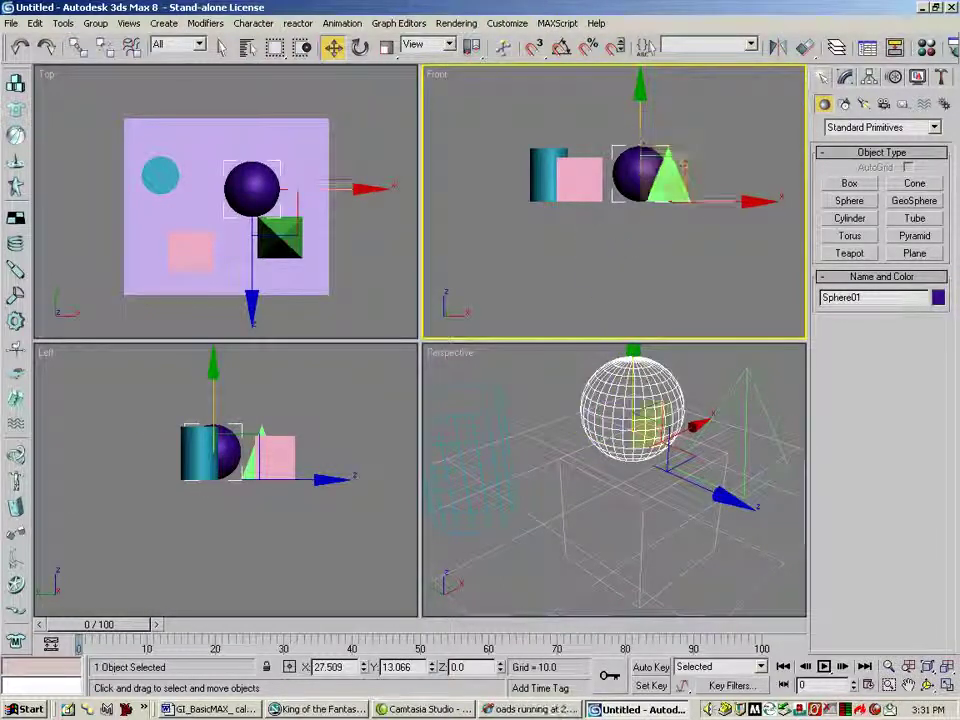
{"action": "left_click_drag", "start_coordinate": [711, 197], "coordinate": [705, 205]}
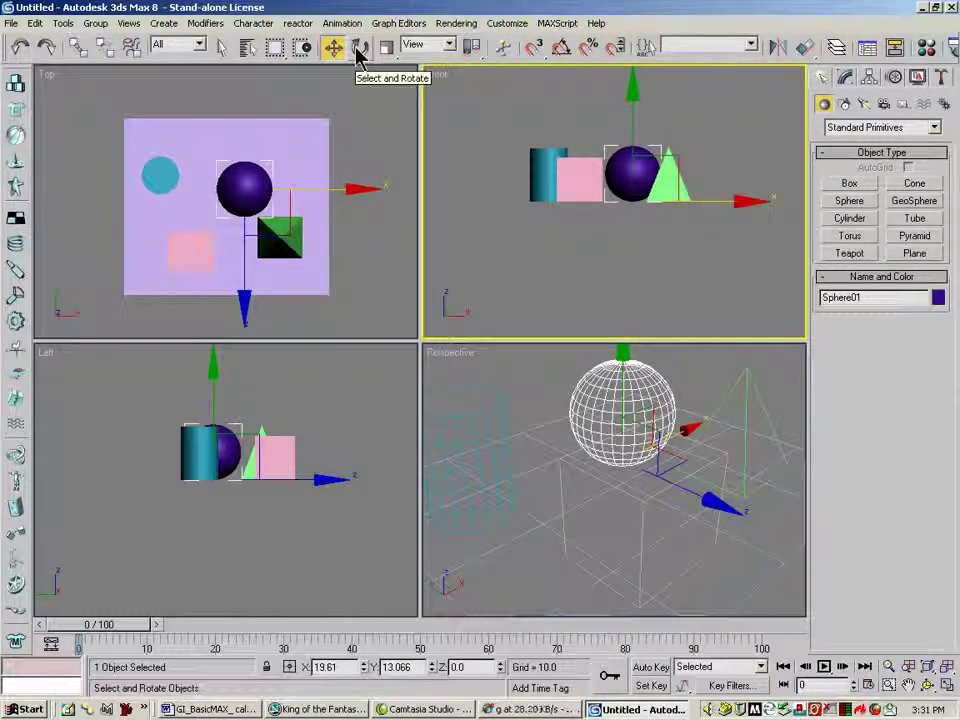
- Rotate the sphere about -7.6 degrees and the pyramid about 2.9 degrees around the Z axis in the Perspective viewport
{"action": "left_click", "coordinate": [363, 52]}
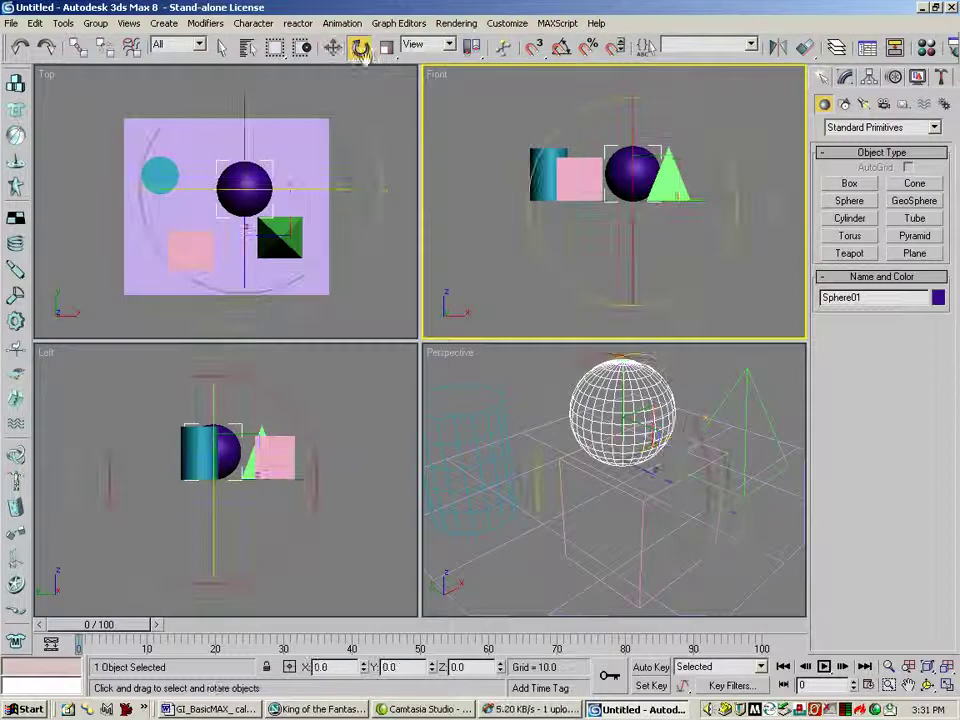
{"action": "right_click", "coordinate": [531, 396]}
{"action": "mouse_move", "coordinate": [531, 497]}
{"action": "left_mouse_down"}
{"action": "mouse_move", "coordinate": [553, 518]}
{"action": "mouse_move", "coordinate": [619, 515]}
{"action": "mouse_move", "coordinate": [561, 514]}
{"action": "mouse_move", "coordinate": [535, 496]}
{"action": "left_mouse_up"}
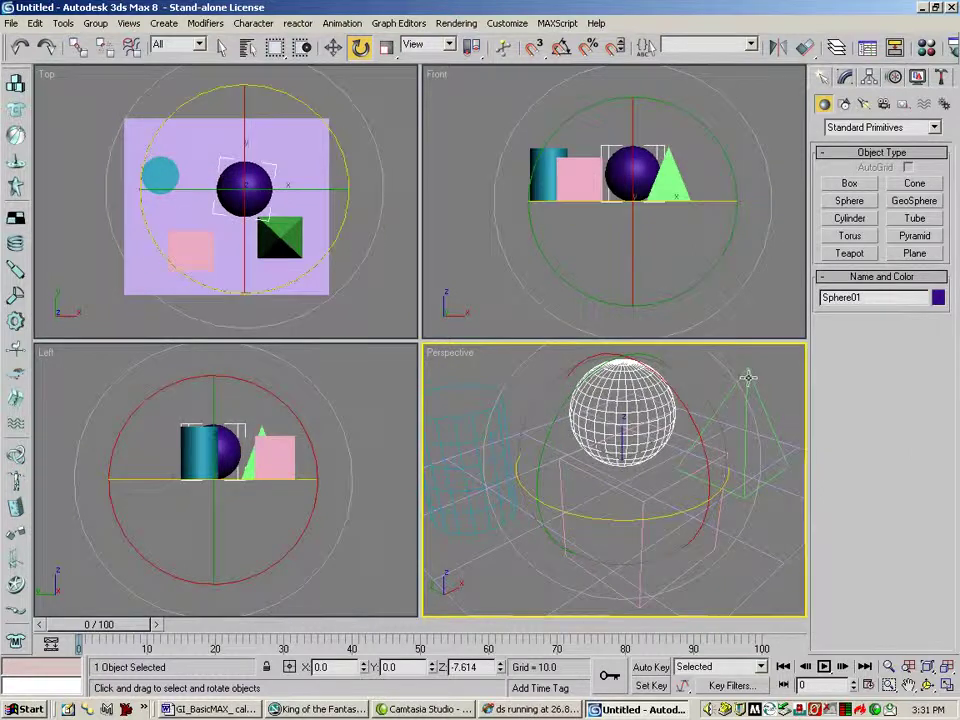
{"action": "left_click", "coordinate": [724, 456]}
{"action": "mouse_move", "coordinate": [711, 518]}
{"action": "left_mouse_down"}
{"action": "mouse_move", "coordinate": [657, 503]}
{"action": "mouse_move", "coordinate": [734, 505]}
{"action": "mouse_move", "coordinate": [716, 505]}
{"action": "left_mouse_up"}
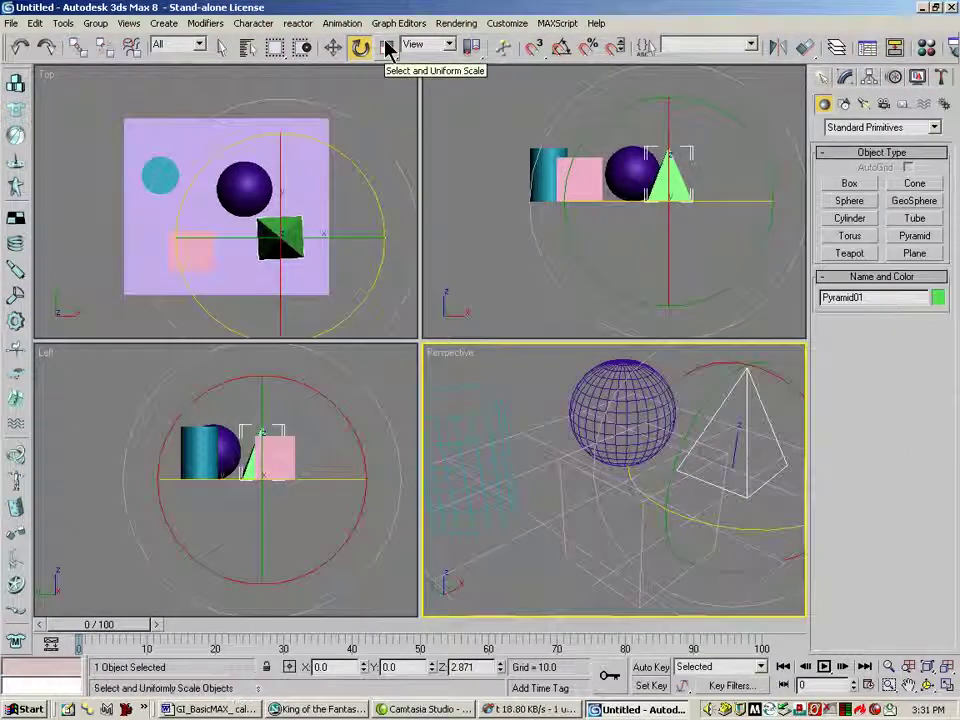
- Scale the pyramid in the Top viewport to about 116% along X and 104% along Y, keeping it selected
{"action": "left_click", "coordinate": [387, 50]}
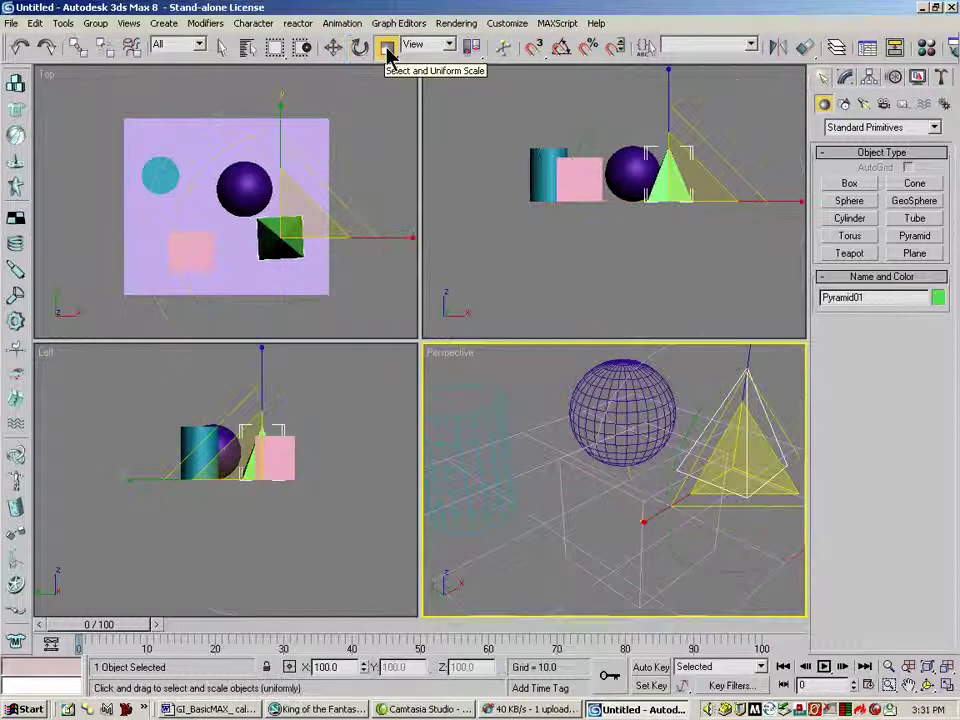
{"action": "left_click", "coordinate": [397, 238]}
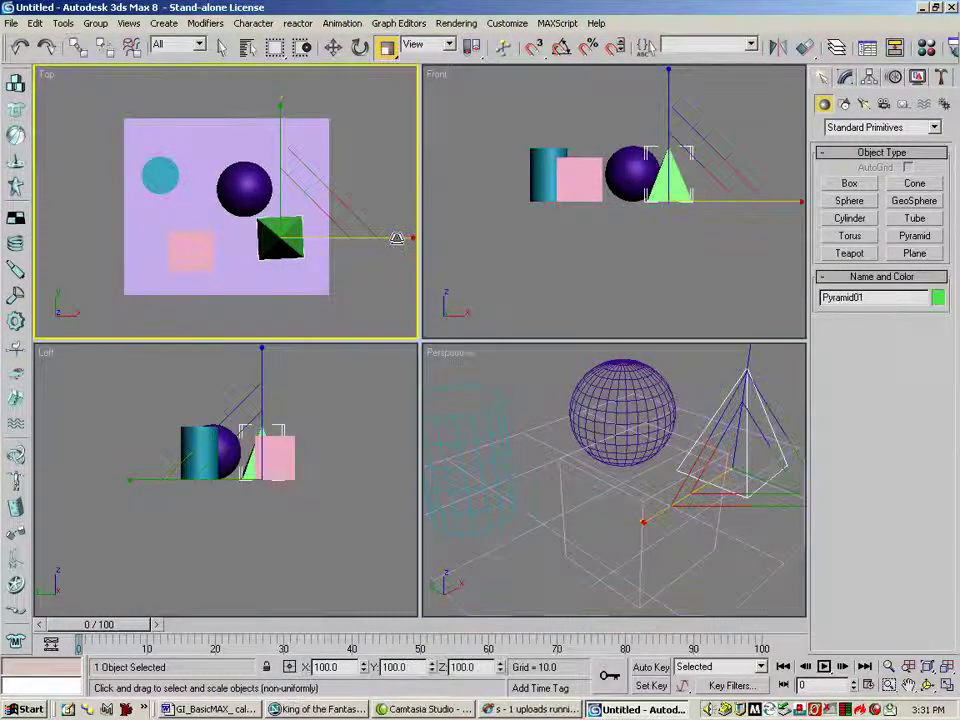
{"action": "left_click_drag", "start_coordinate": [400, 238], "coordinate": [371, 216]}
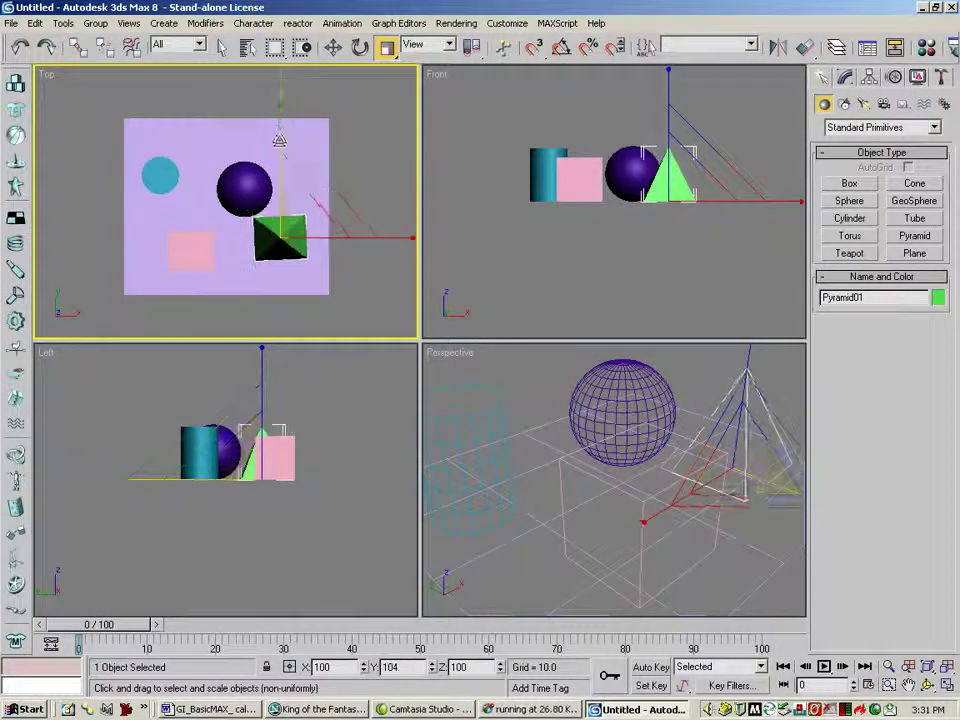
{"action": "left_click", "coordinate": [316, 190]}
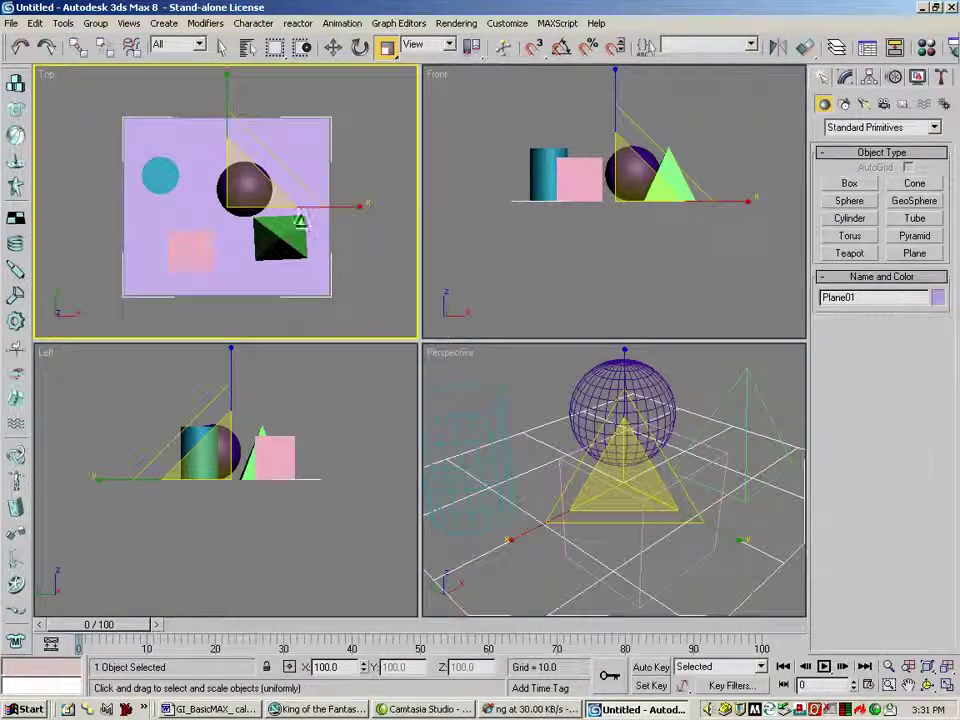
{"action": "left_click", "coordinate": [300, 242]}
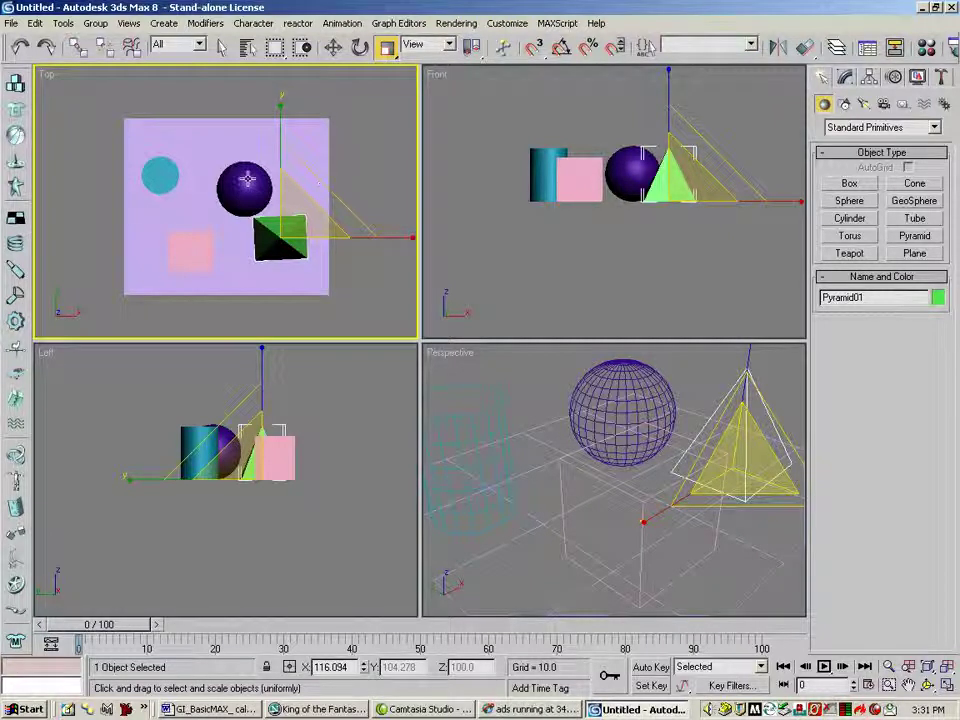
- Try scaling the sphere along the X axis in the Top viewport, undo the scaling and clear the selection
{"action": "left_click", "coordinate": [246, 178]}
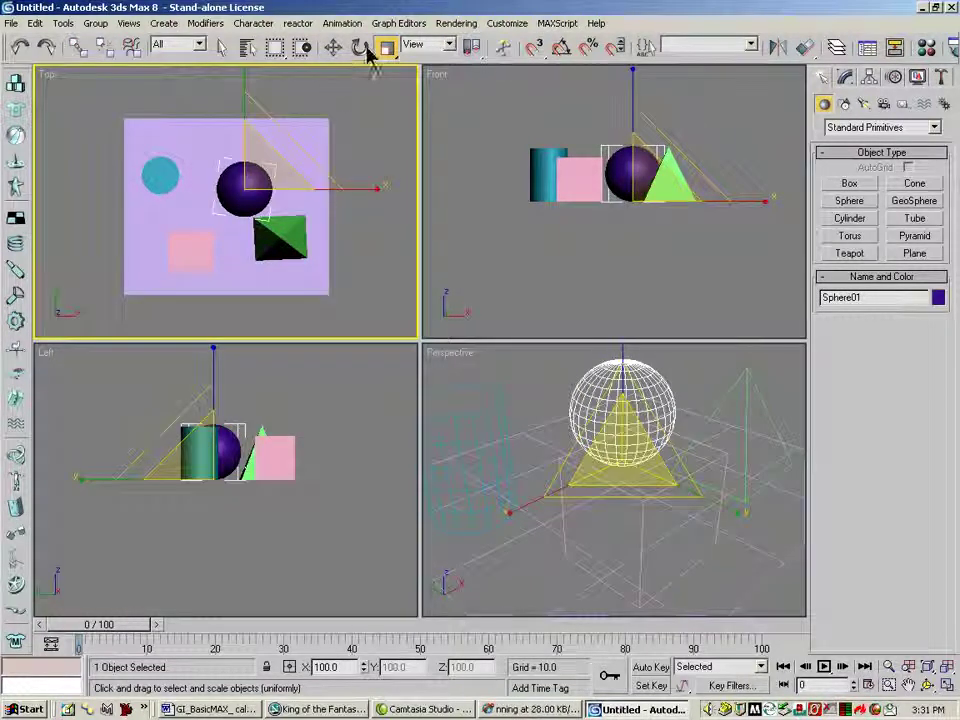
{"action": "mouse_move", "coordinate": [366, 190]}
{"action": "left_mouse_down"}
{"action": "mouse_move", "coordinate": [396, 193]}
{"action": "mouse_move", "coordinate": [368, 193]}
{"action": "left_mouse_up"}
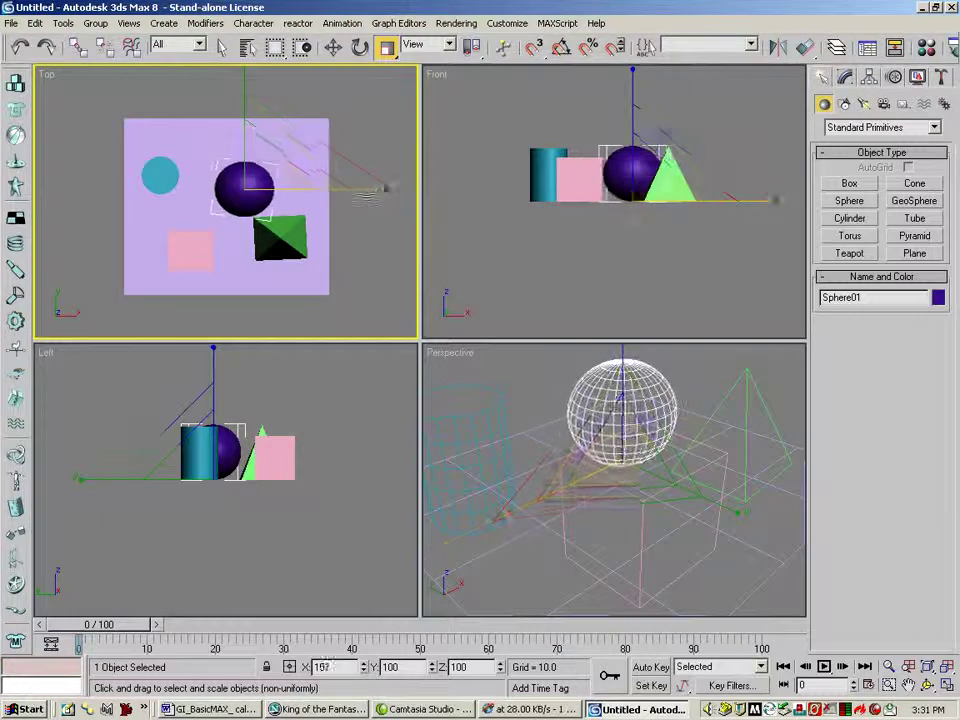
{"action": "left_click", "coordinate": [20, 46]}
{"action": "left_click", "coordinate": [405, 225]}
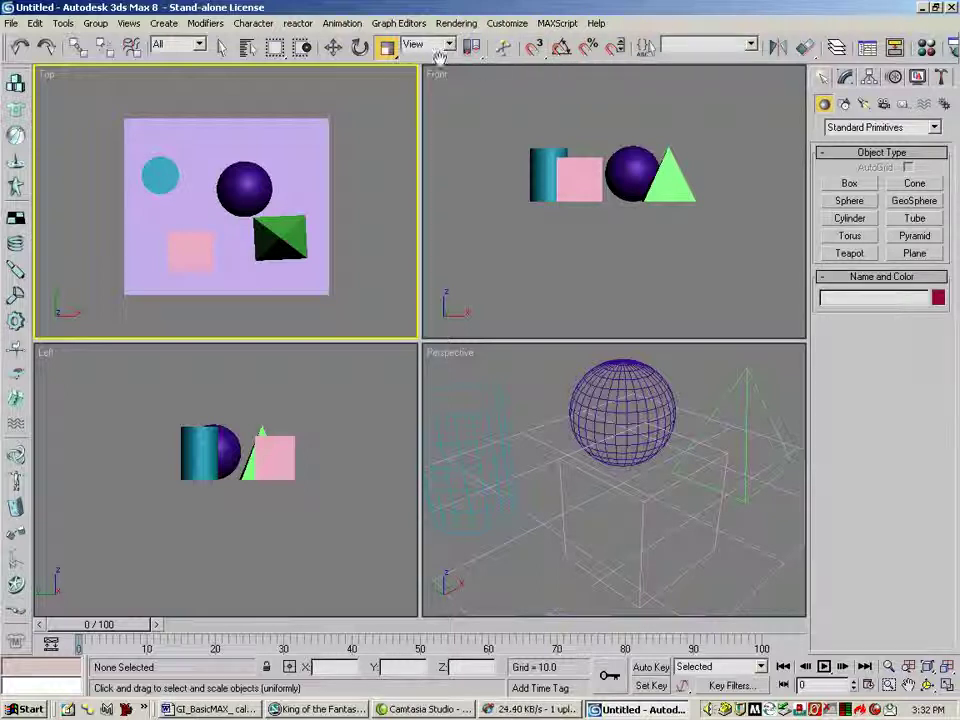
- Turn on 3D snapping, select the box in the Front viewport and move it to about X -34.6, Y -45.1
{"action": "left_click", "coordinate": [536, 50]}
{"action": "left_click", "coordinate": [223, 50]}
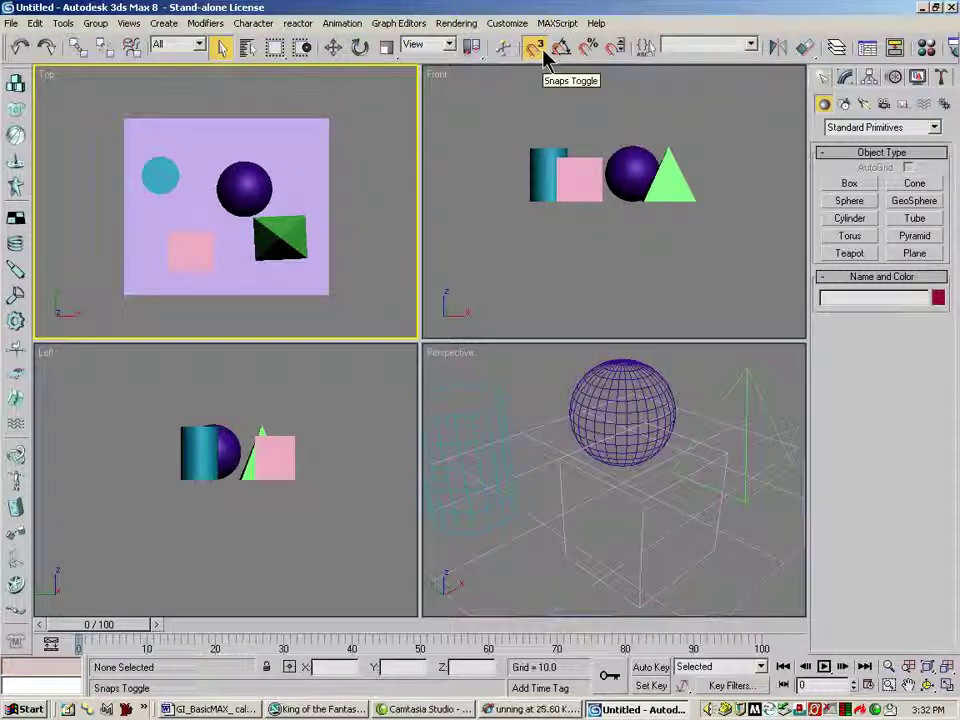
{"action": "left_click", "coordinate": [593, 157]}
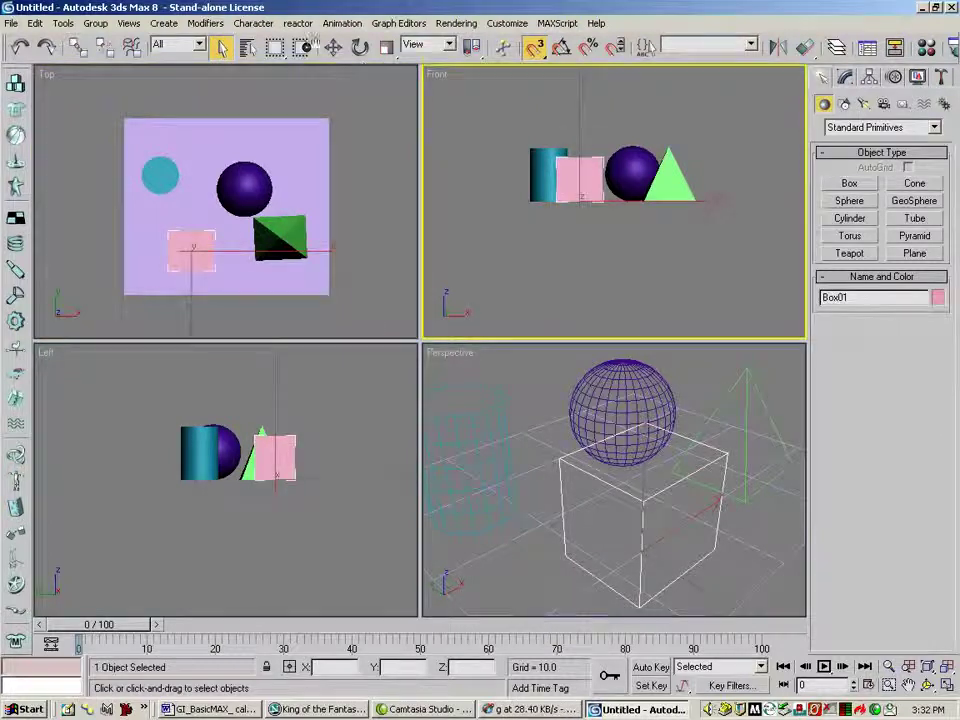
{"action": "left_click", "coordinate": [333, 47]}
{"action": "left_click_drag", "start_coordinate": [583, 140], "coordinate": [565, 150]}
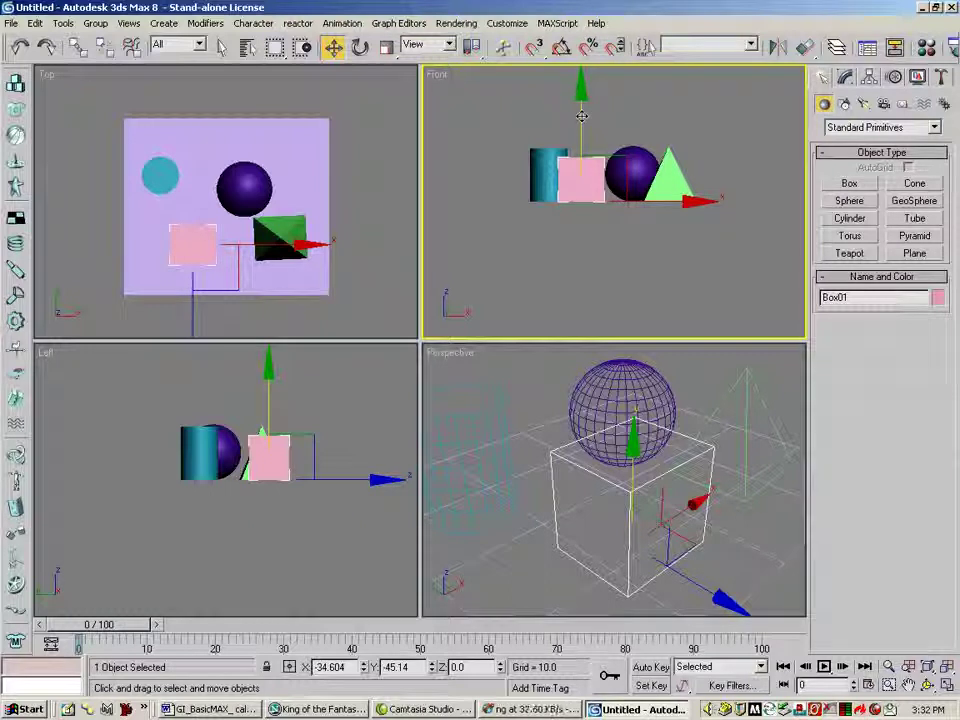
- Open the grid and snap settings, review the available snap types and close the settings
{"action": "right_click", "coordinate": [595, 50]}
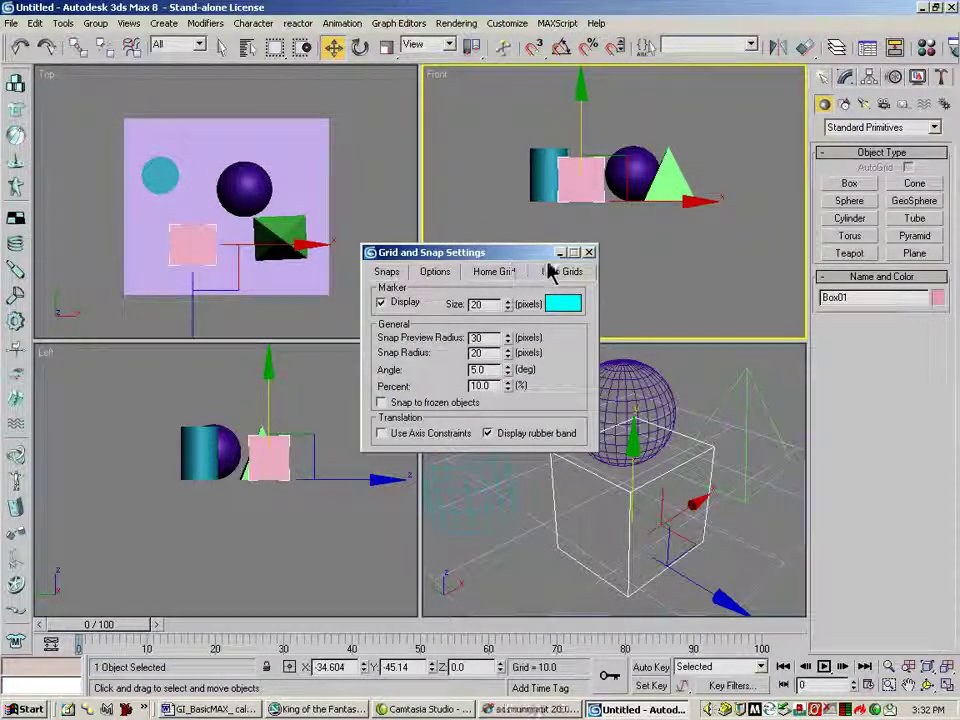
{"action": "left_click", "coordinate": [395, 273]}
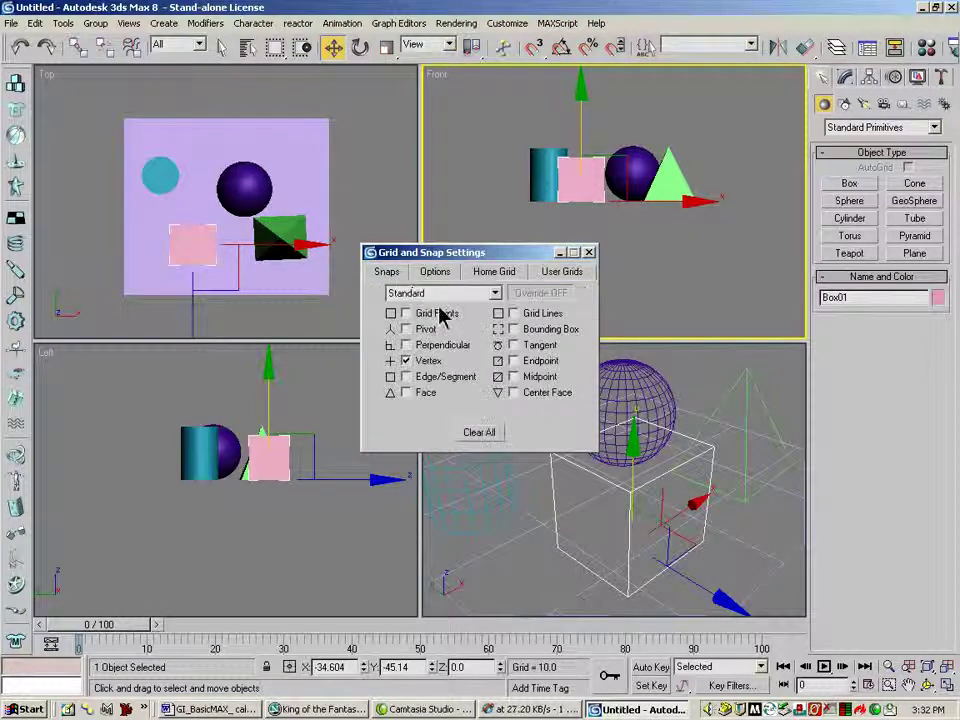
{"action": "left_click", "coordinate": [589, 253]}
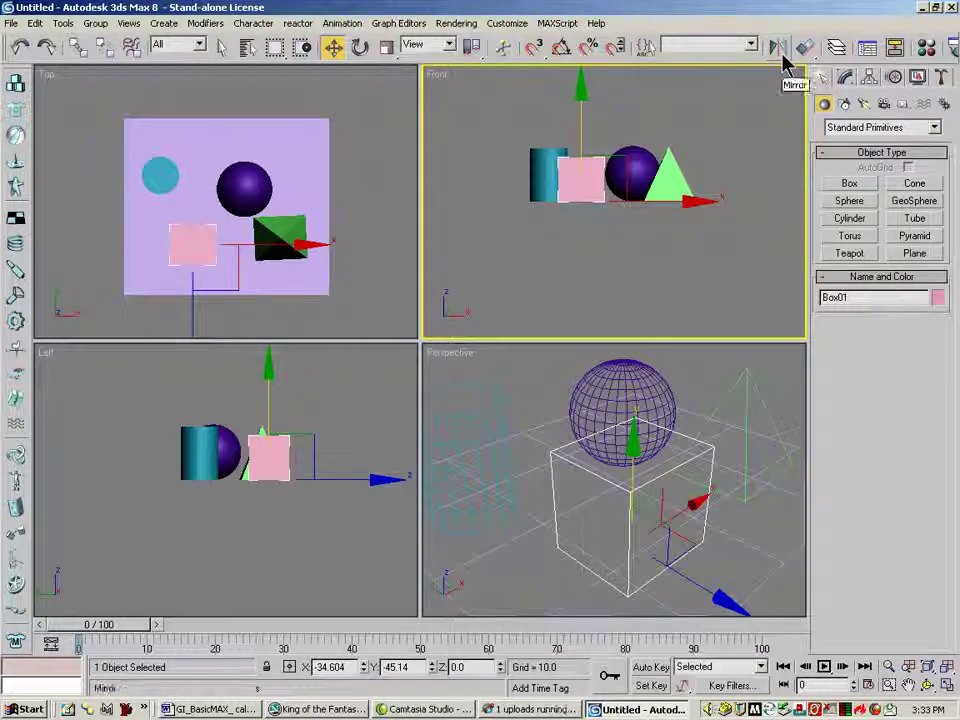
{"action": "left_click", "coordinate": [643, 162]}
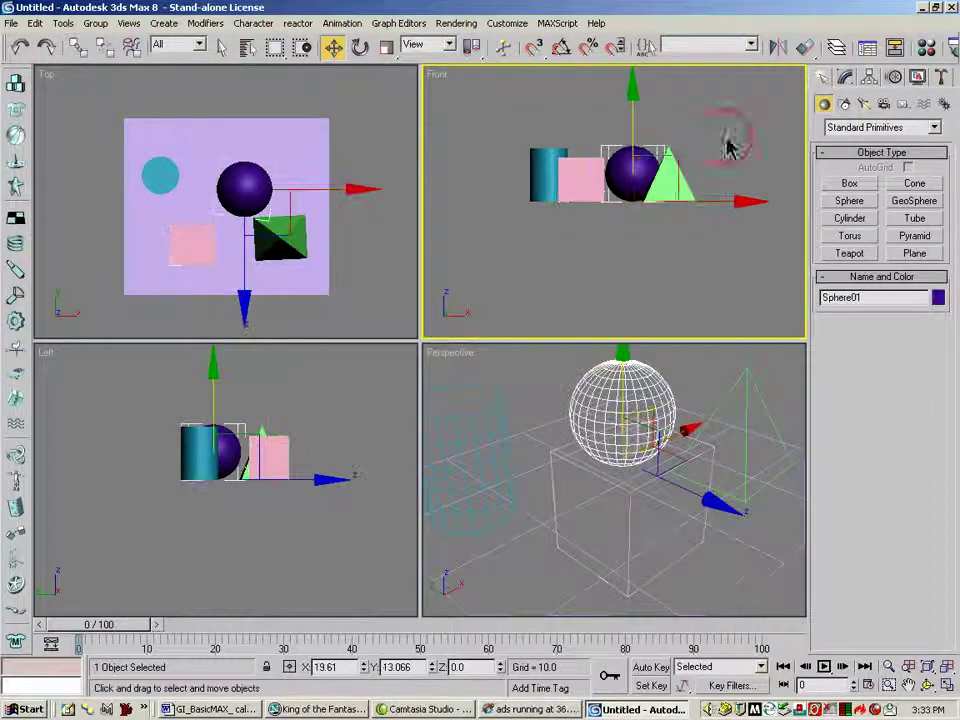
{"action": "left_click", "coordinate": [778, 48]}
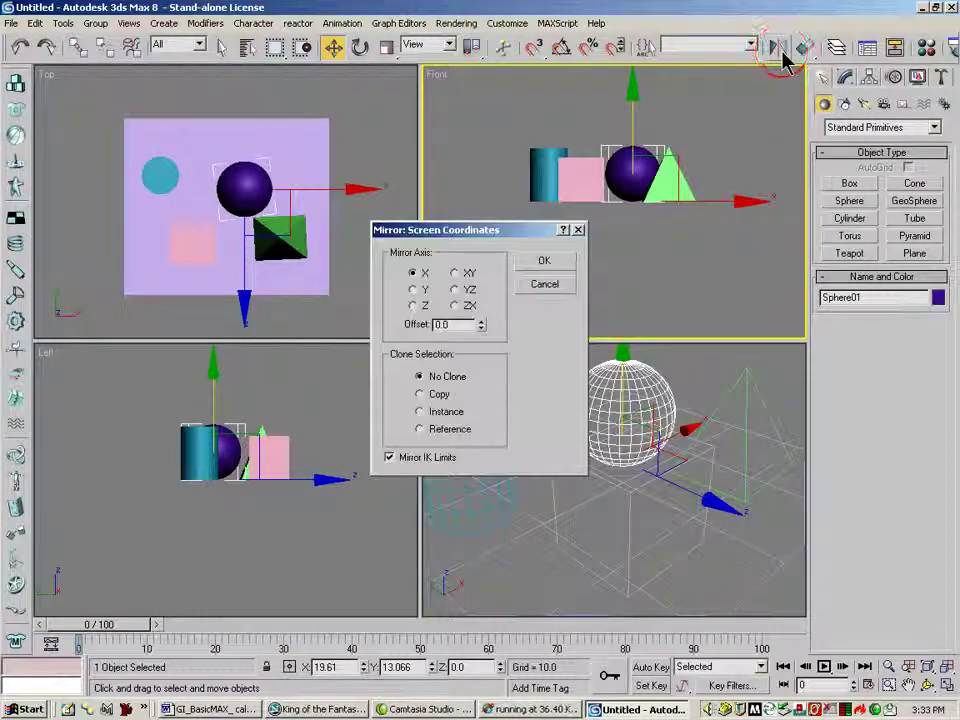
{"action": "left_click", "coordinate": [544, 282]}
- Preview mirroring the cylinder as a copy across the X axis with an offset of about 51.8, and discard the mirror
{"action": "left_click", "coordinate": [493, 407]}
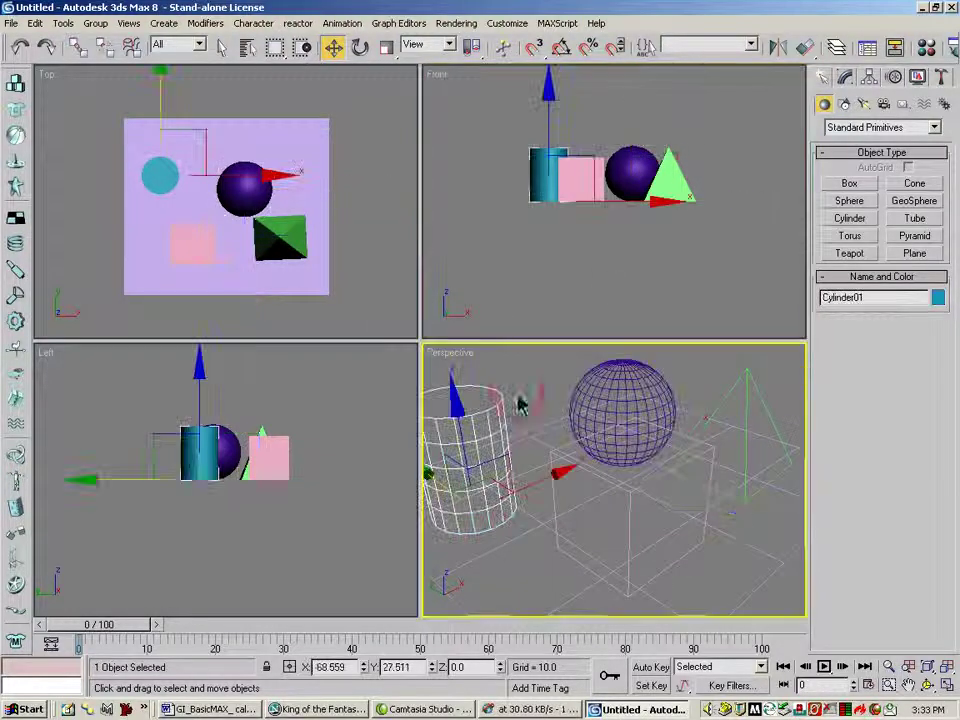
{"action": "left_click", "coordinate": [778, 50]}
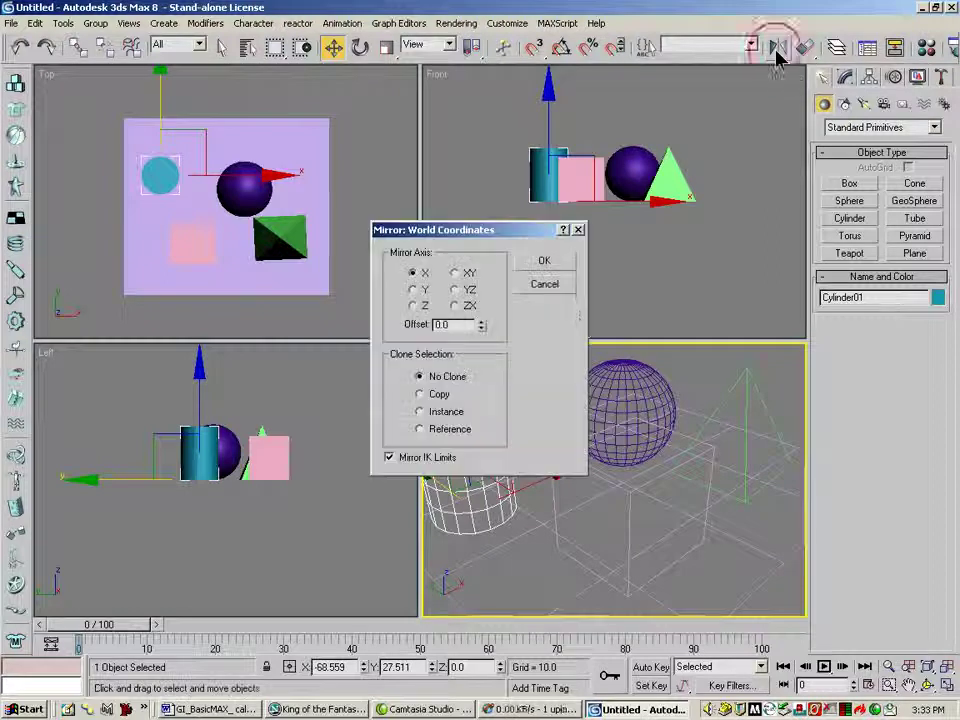
{"action": "left_click", "coordinate": [432, 398]}
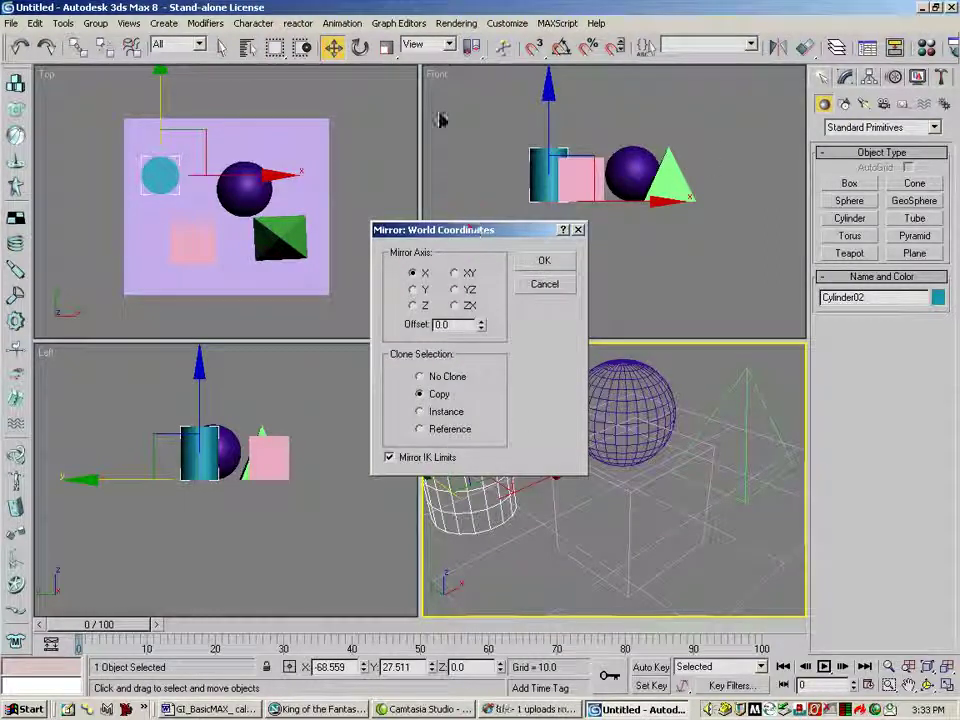
{"action": "left_click_drag", "start_coordinate": [479, 232], "coordinate": [392, 71]}
{"action": "left_click_drag", "start_coordinate": [395, 164], "coordinate": [395, 115]}
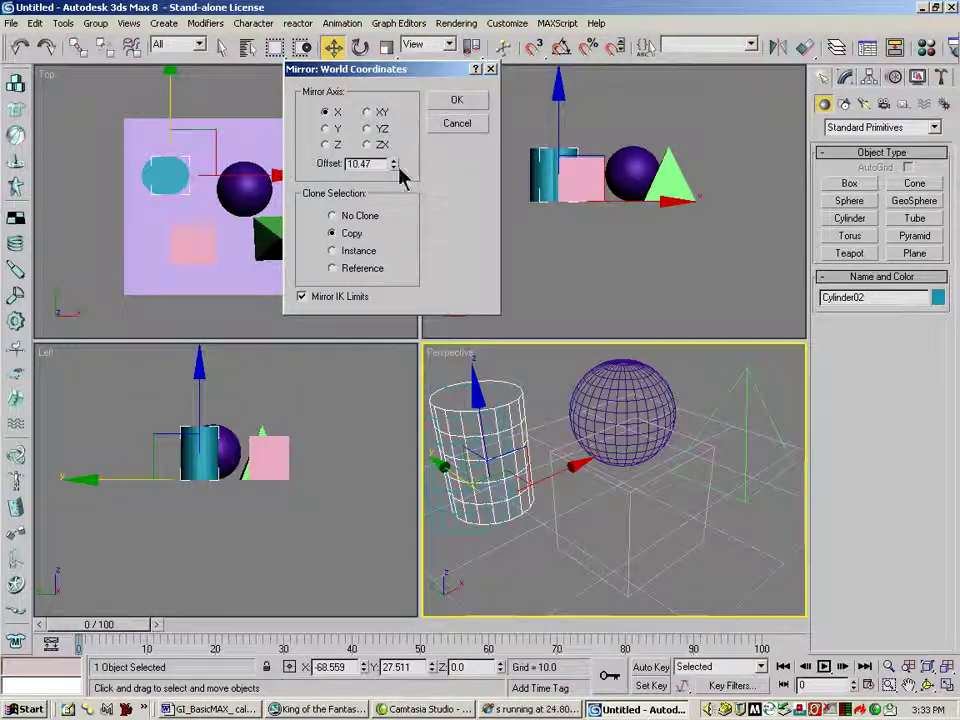
{"action": "left_click_drag", "start_coordinate": [395, 166], "coordinate": [395, 52]}
{"action": "left_click_drag", "start_coordinate": [440, 522], "coordinate": [440, 532]}
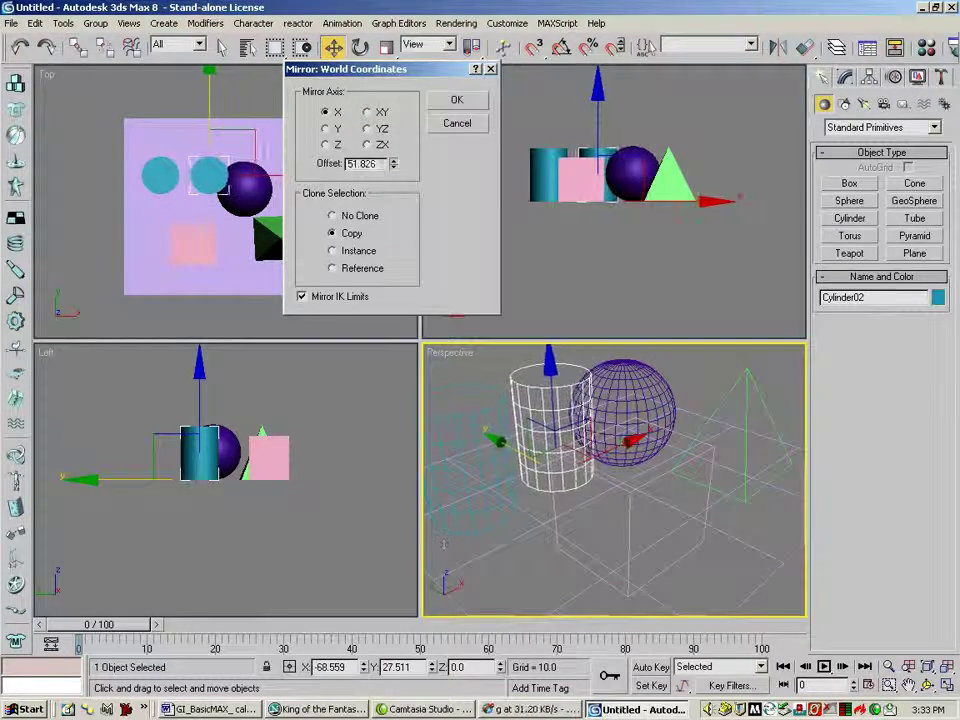
{"action": "left_click", "coordinate": [456, 125]}
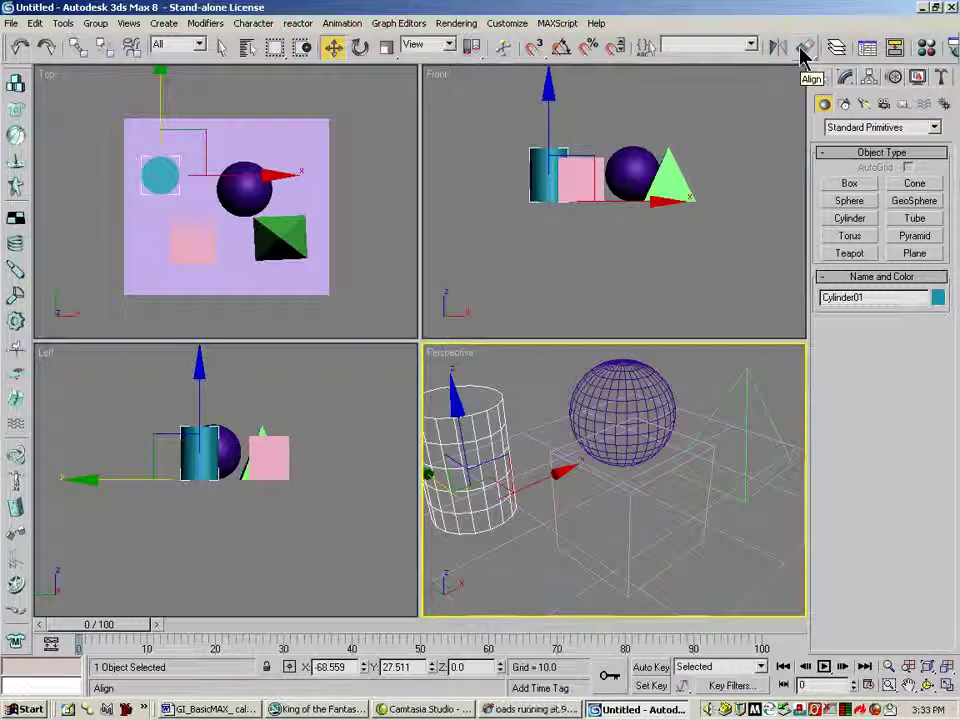
{"action": "left_click_drag", "start_coordinate": [707, 54], "coordinate": [601, 54]}
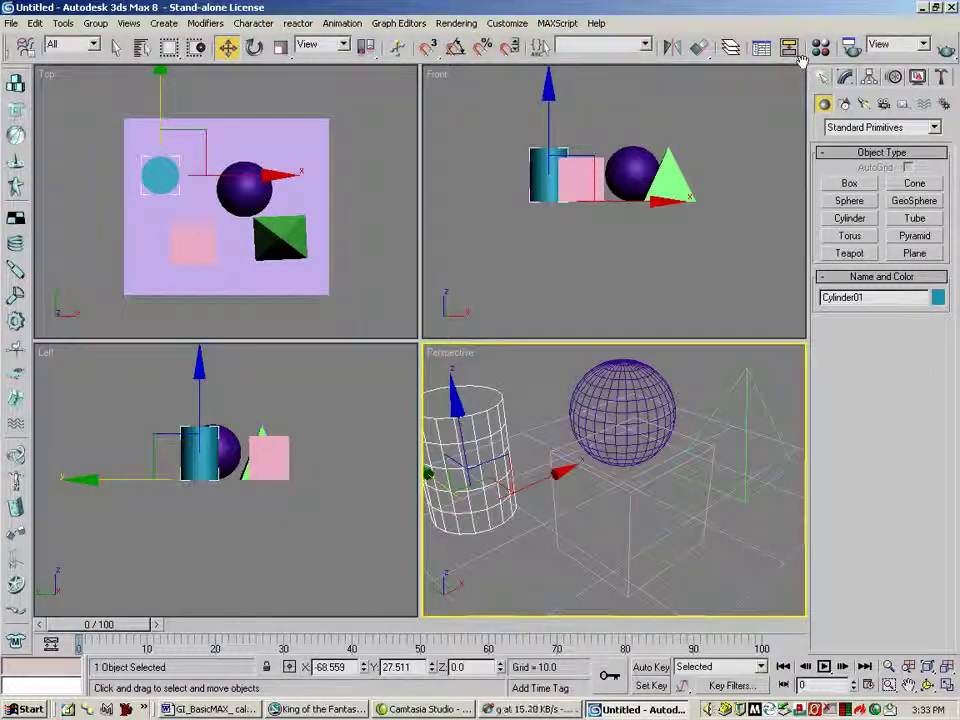
{"action": "left_click_drag", "start_coordinate": [760, 55], "coordinate": [843, 78]}
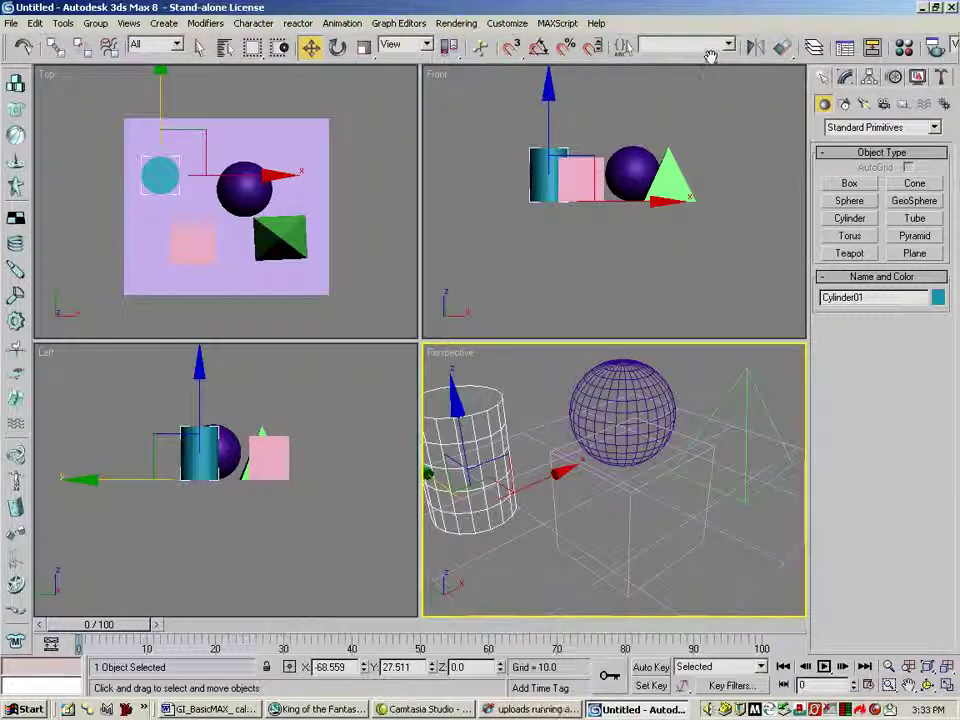
- Open the Material Editor, look over its sample slots and shader parameters, and close it
{"action": "left_click_drag", "start_coordinate": [710, 56], "coordinate": [608, 53]}
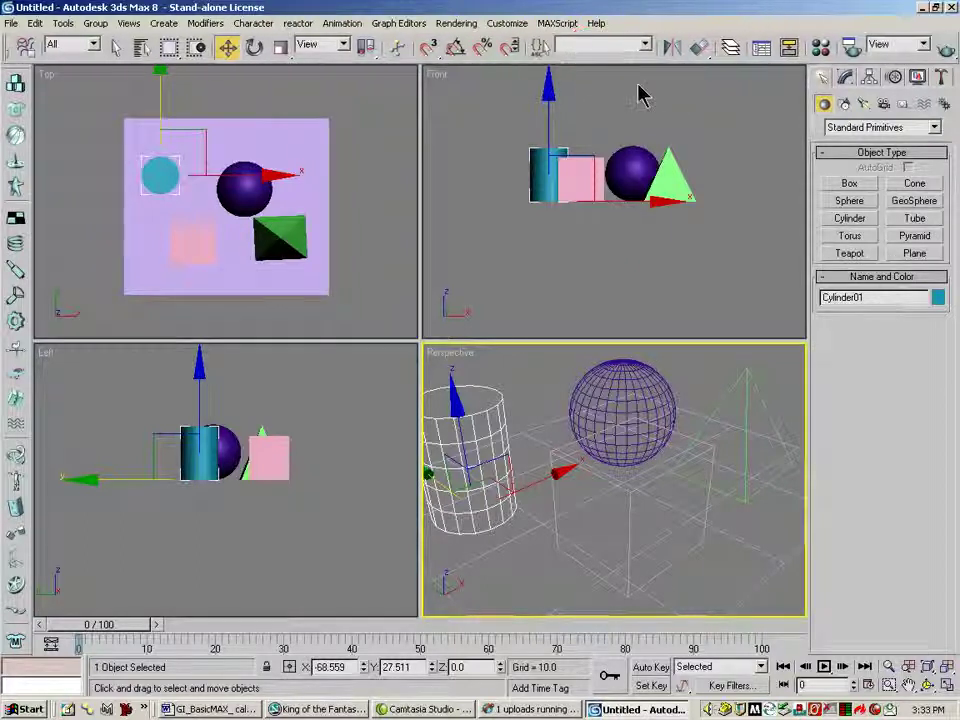
{"action": "left_click", "coordinate": [768, 56]}
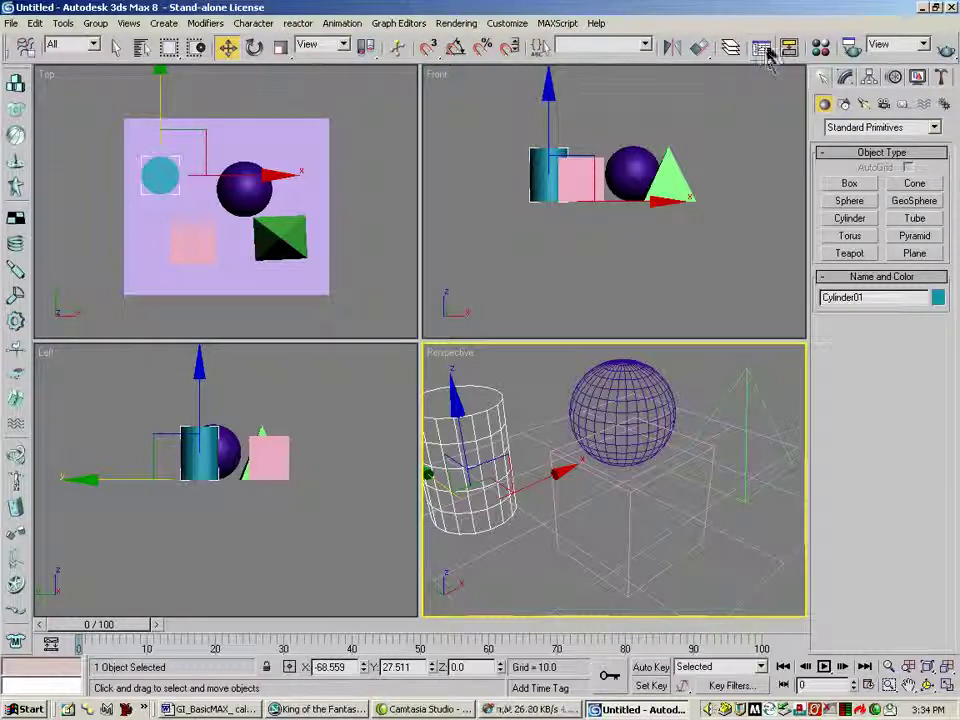
{"action": "left_click", "coordinate": [821, 50]}
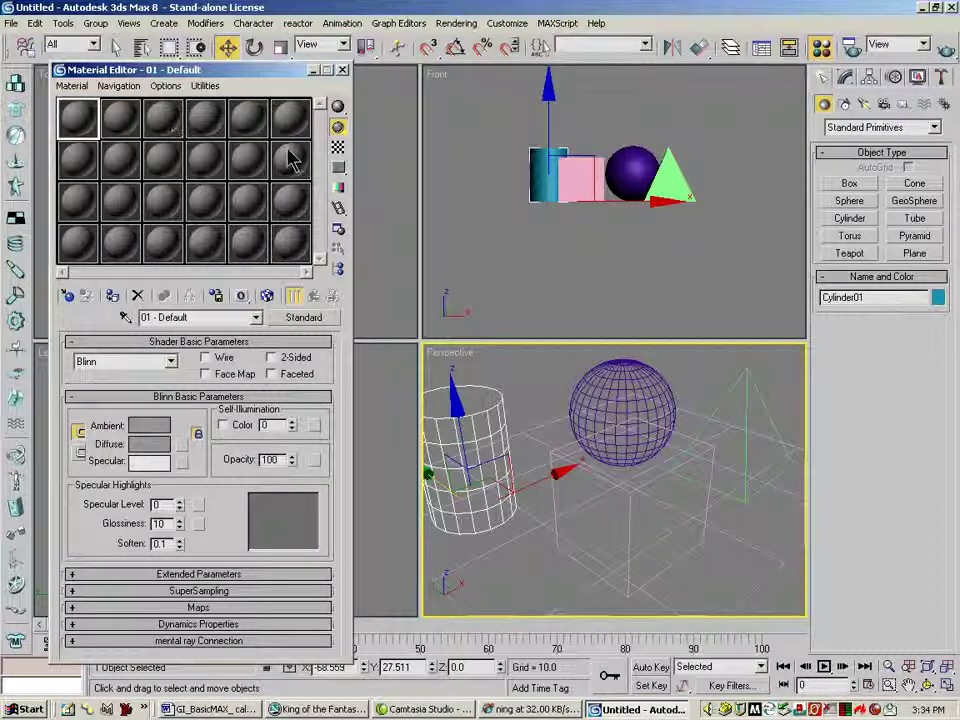
{"action": "left_click", "coordinate": [343, 70]}
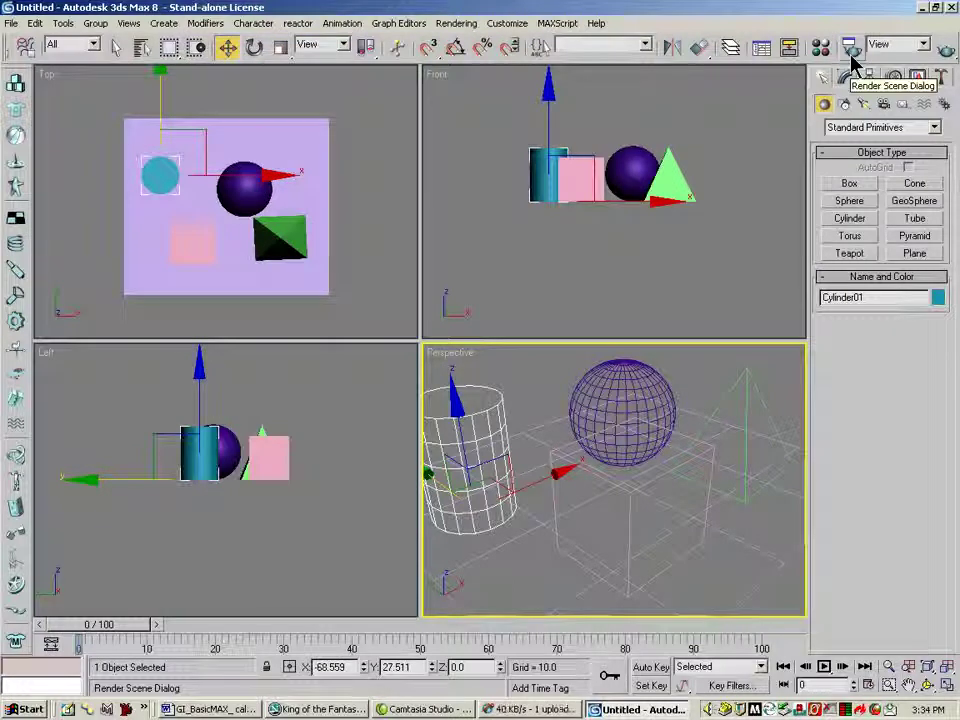
- Open the render scene settings, review the output size, rendering options and render output, and close the settings
{"action": "left_click", "coordinate": [851, 55]}
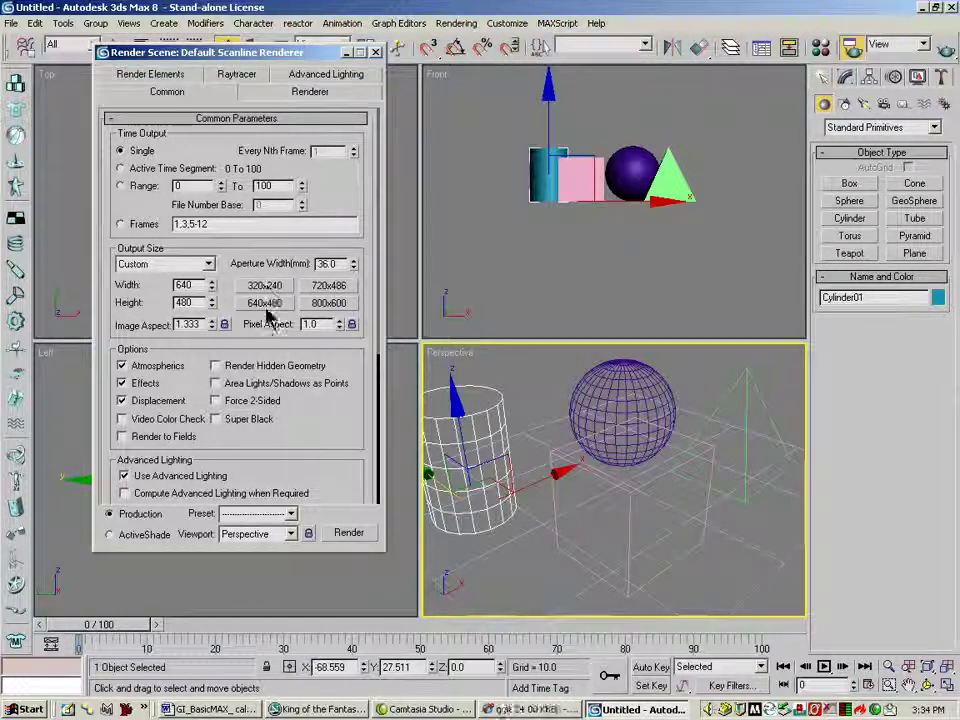
{"action": "left_click_drag", "start_coordinate": [315, 450], "coordinate": [315, 261]}
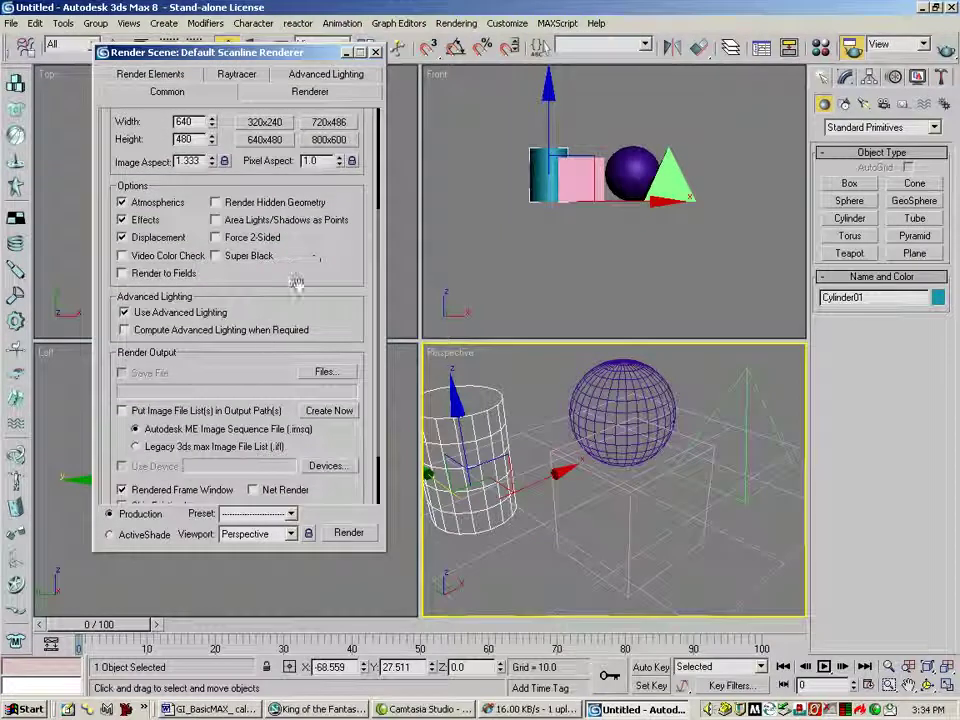
{"action": "left_click_drag", "start_coordinate": [220, 360], "coordinate": [214, 318]}
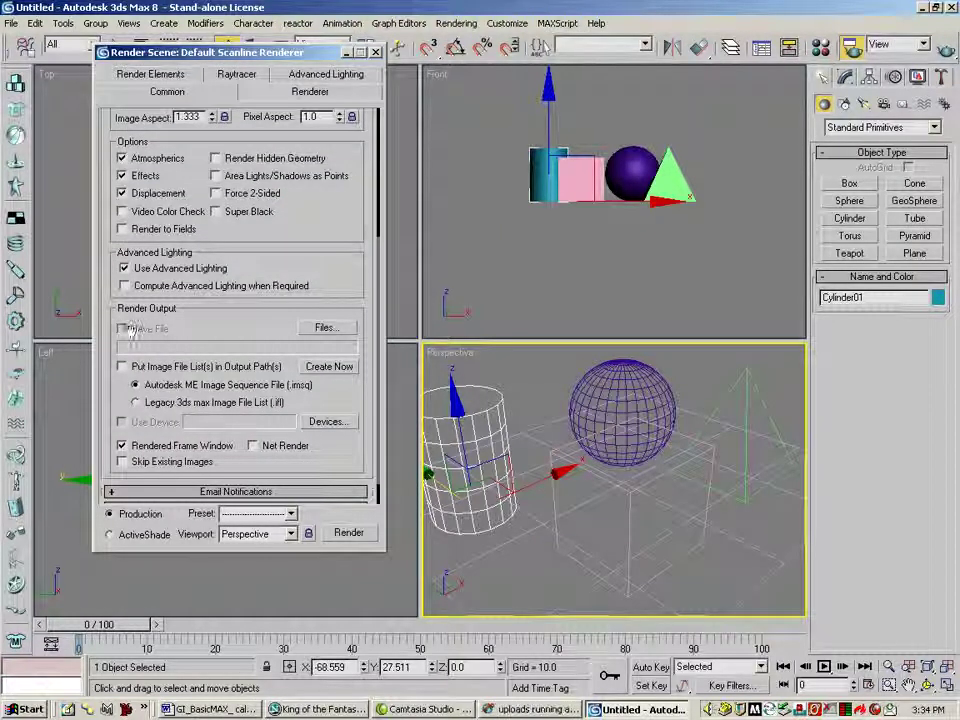
{"action": "left_click", "coordinate": [376, 53]}
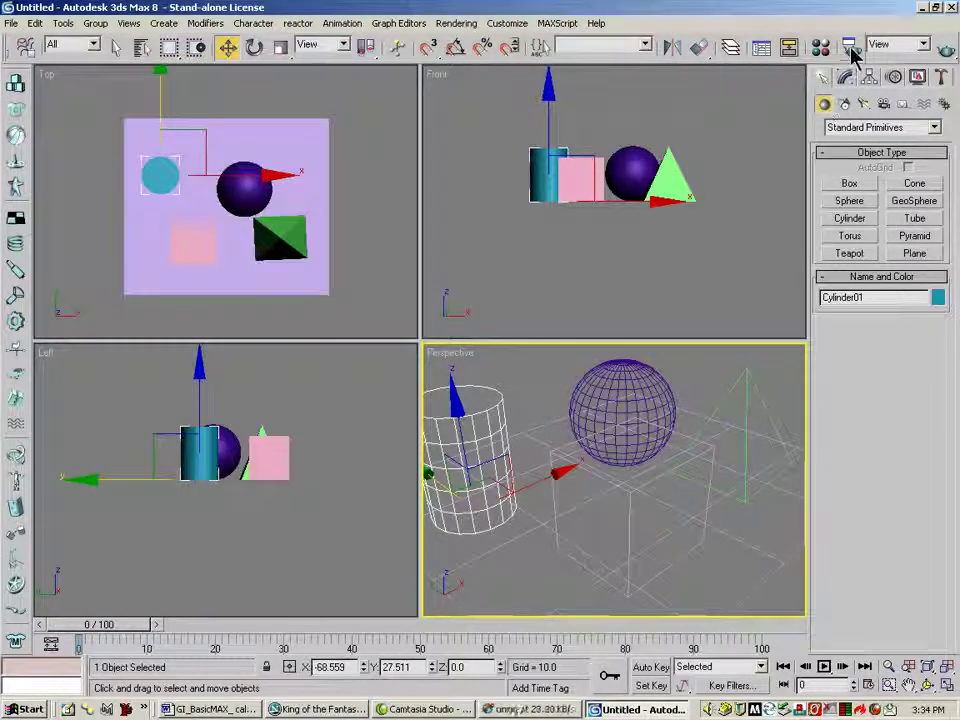
- Quick-render the Perspective viewport, inspect the rendered image and close it
{"action": "left_click", "coordinate": [894, 55]}
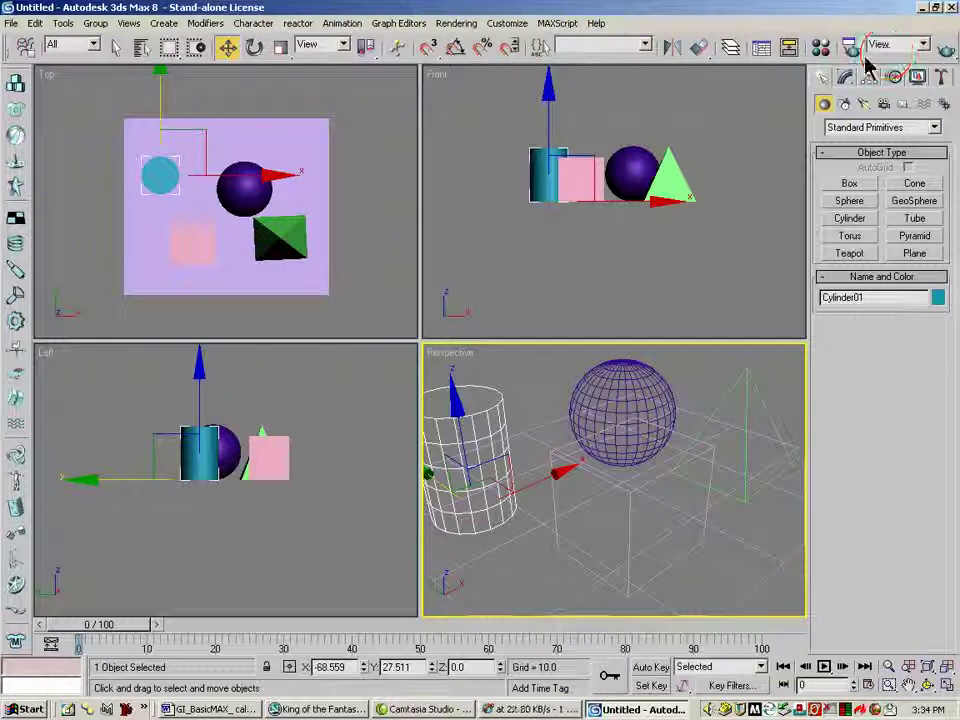
{"action": "left_click", "coordinate": [947, 55]}
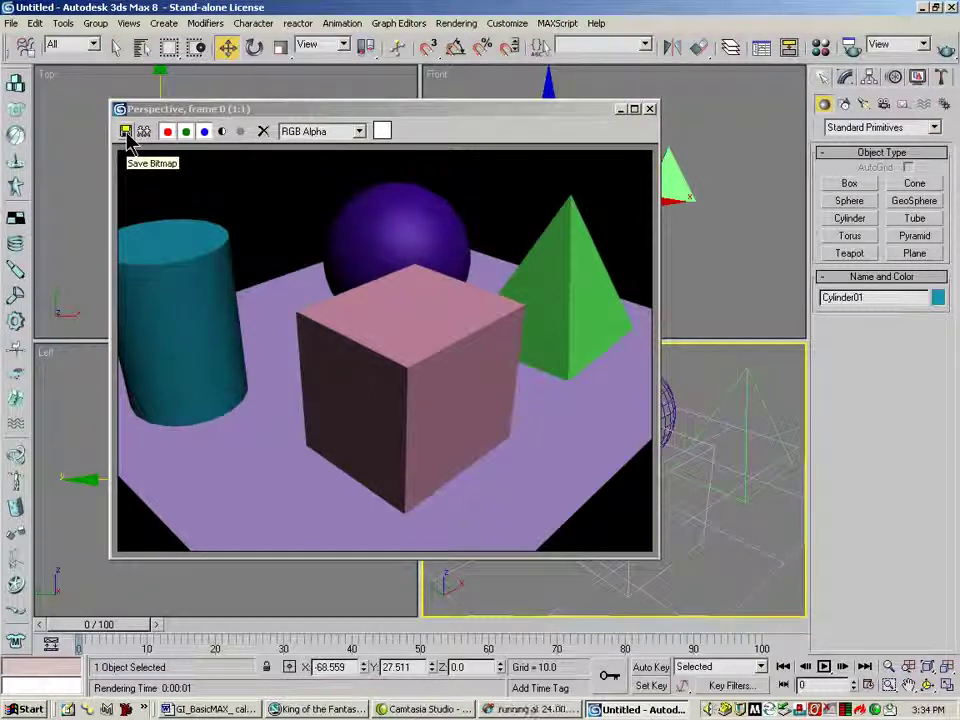
{"action": "left_click", "coordinate": [650, 108]}
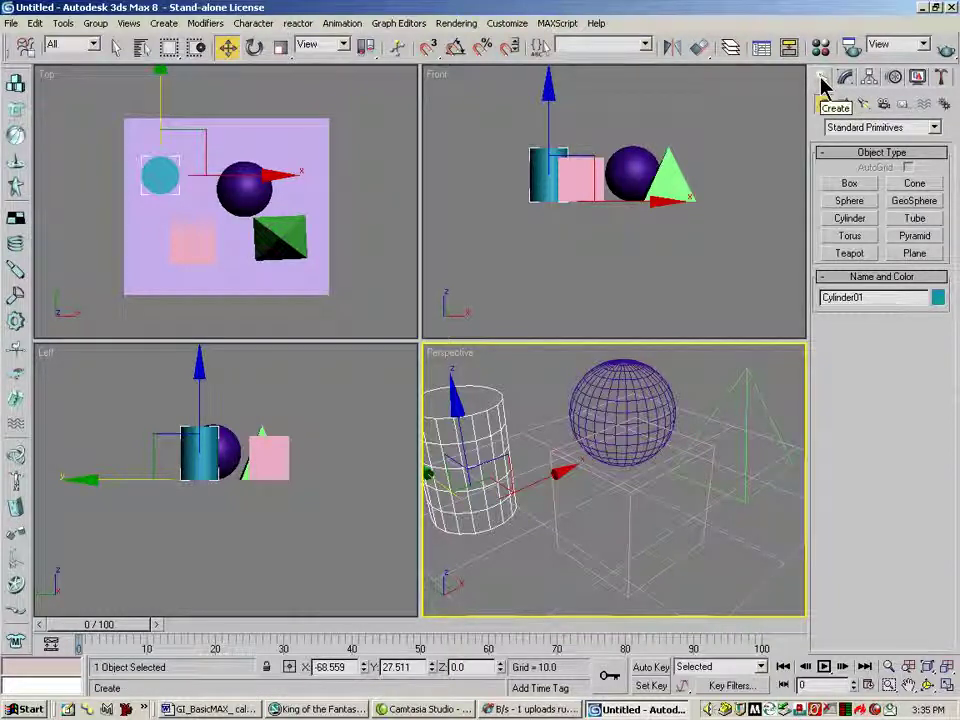
- Review the selected cylinder's modification parameters and pivot adjustment options, and return to the standard primitive creation tools
{"action": "left_click", "coordinate": [845, 79]}
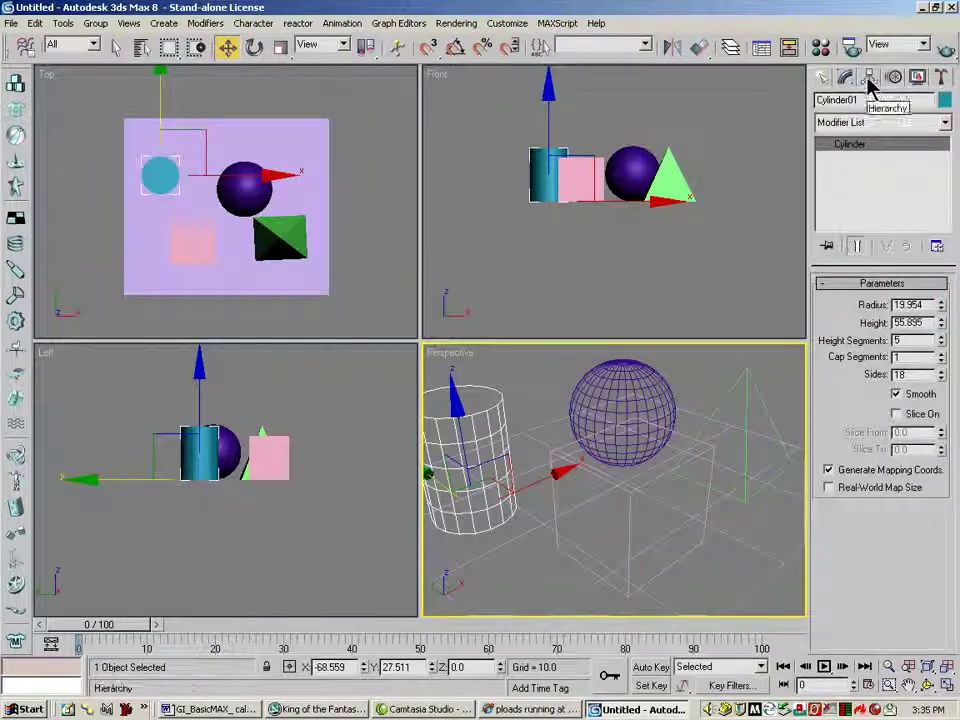
{"action": "left_click", "coordinate": [870, 84]}
{"action": "left_click", "coordinate": [846, 78]}
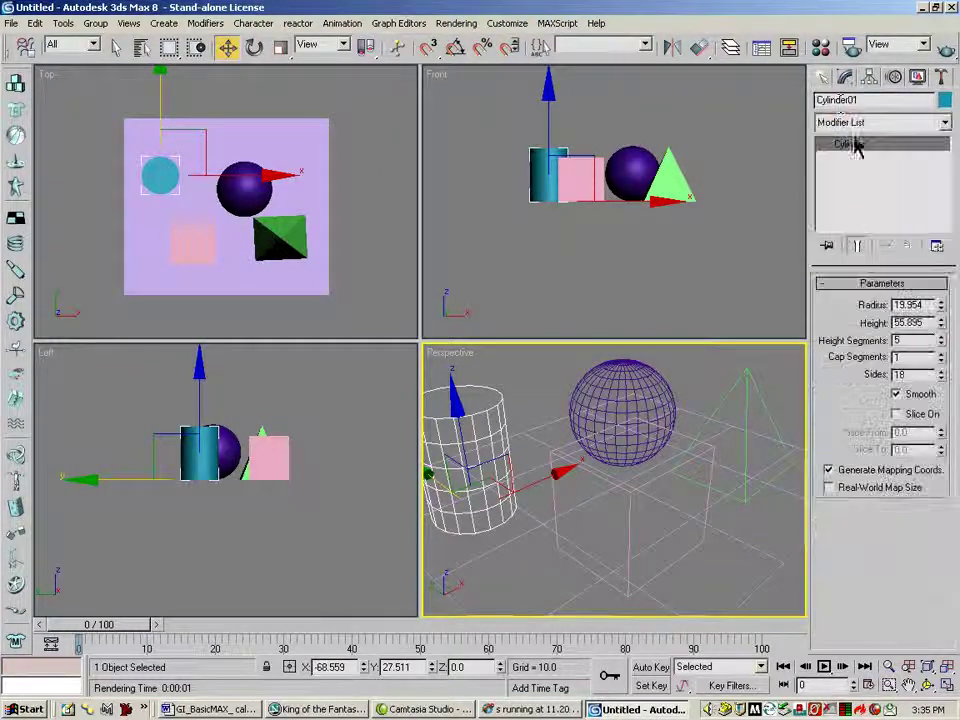
{"action": "left_click", "coordinate": [823, 78]}
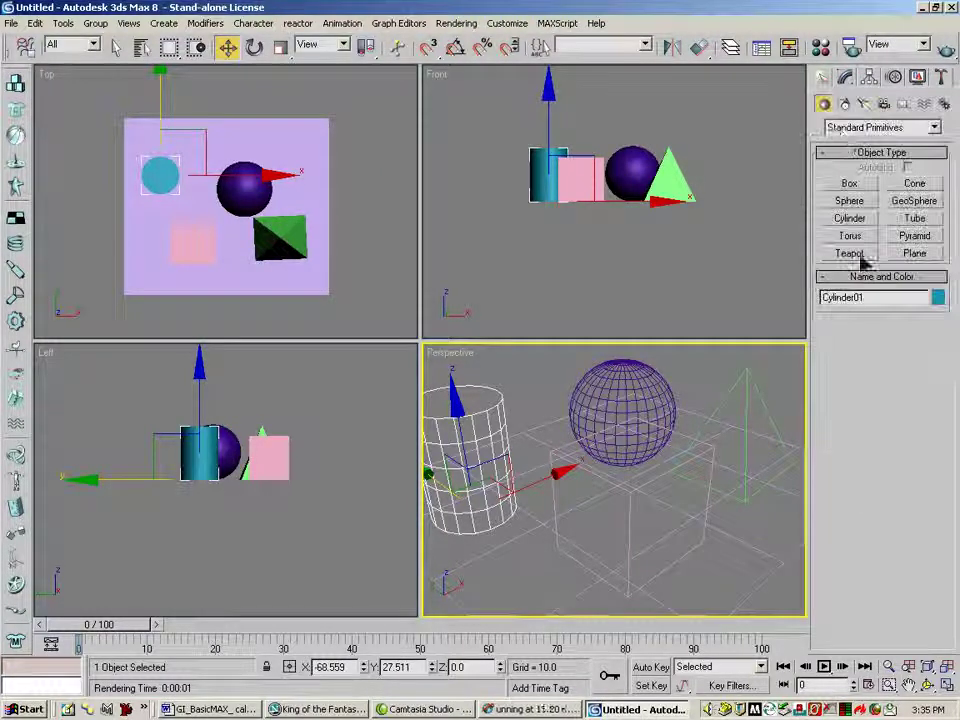
{"action": "left_click", "coordinate": [845, 77]}
{"action": "left_click", "coordinate": [869, 77]}
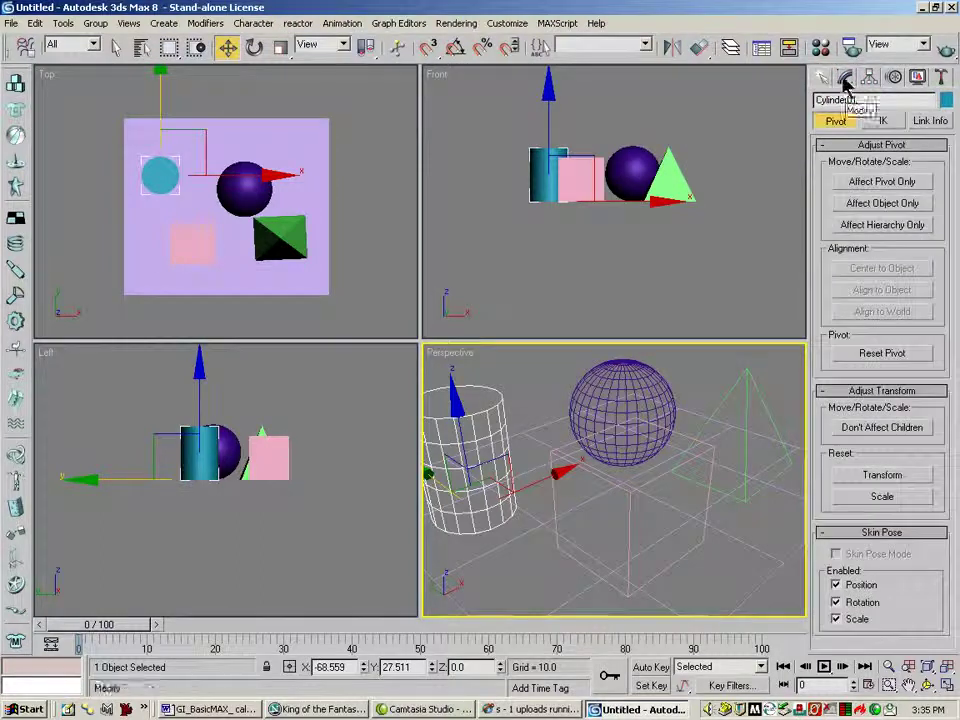
{"action": "left_click", "coordinate": [823, 78]}
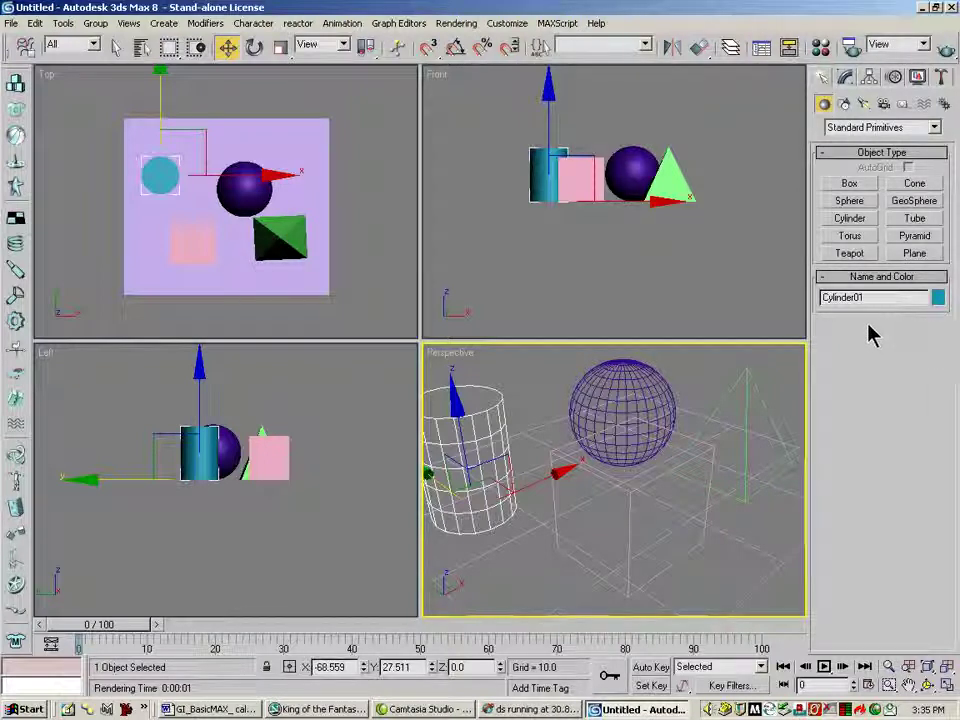
{"action": "left_click", "coordinate": [14, 28]}
{"action": "mouse_move", "coordinate": [33, 30]}
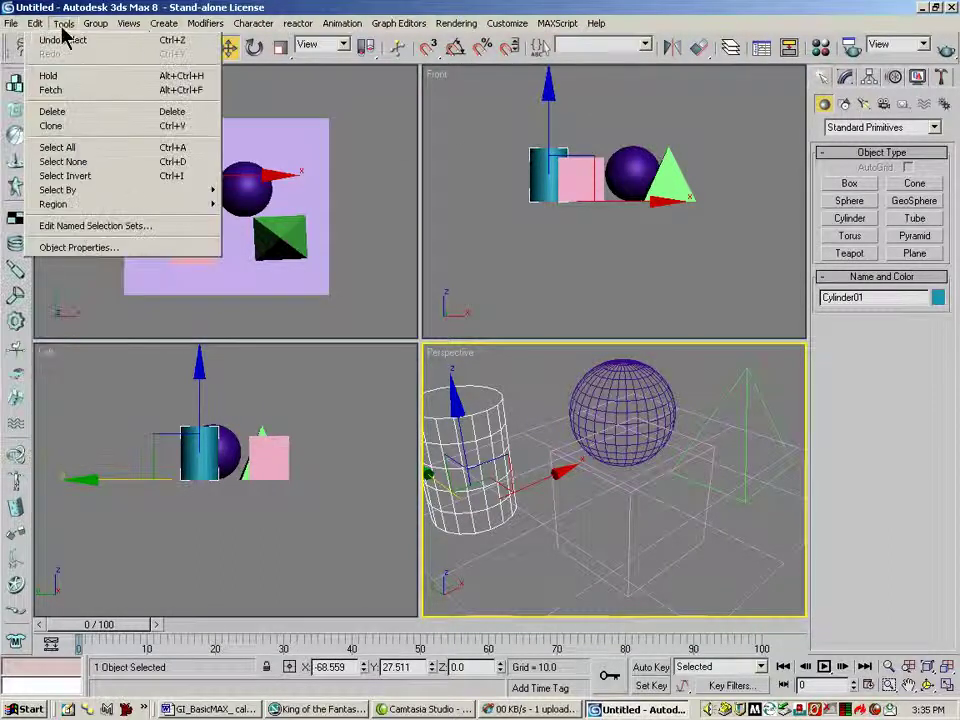
{"action": "mouse_move", "coordinate": [63, 33]}
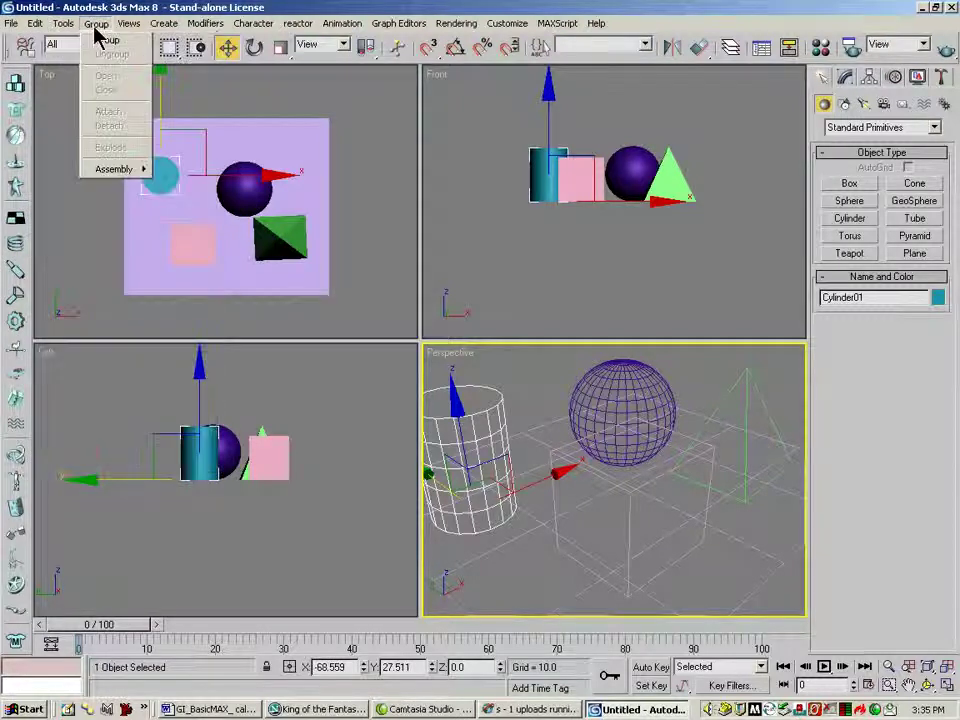
{"action": "mouse_move", "coordinate": [124, 33]}
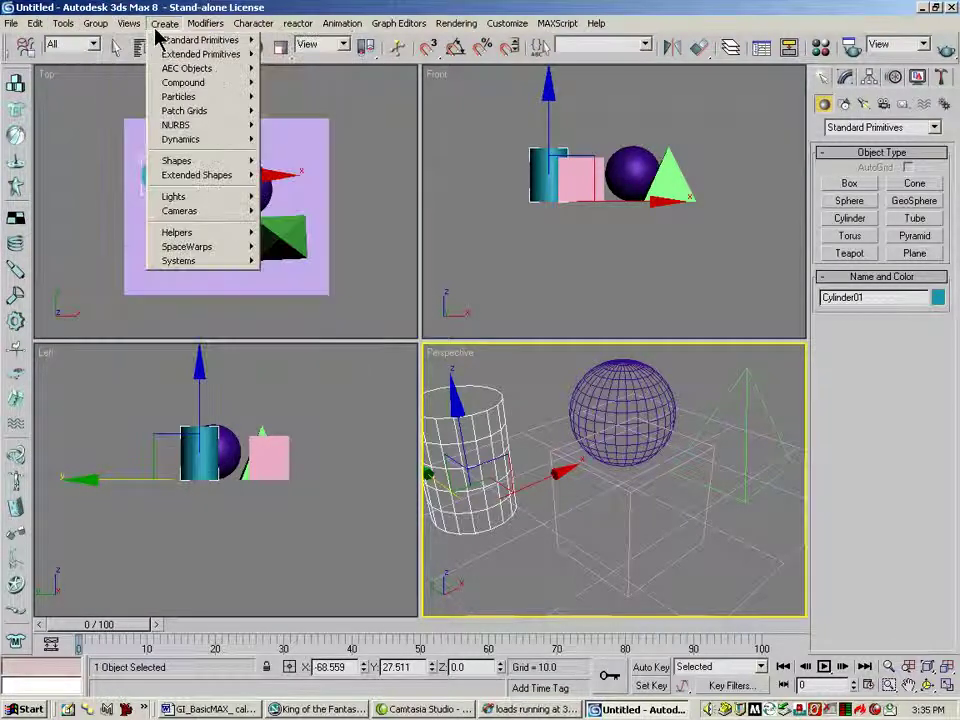
{"action": "mouse_move", "coordinate": [200, 33]}
{"action": "mouse_move", "coordinate": [253, 36]}
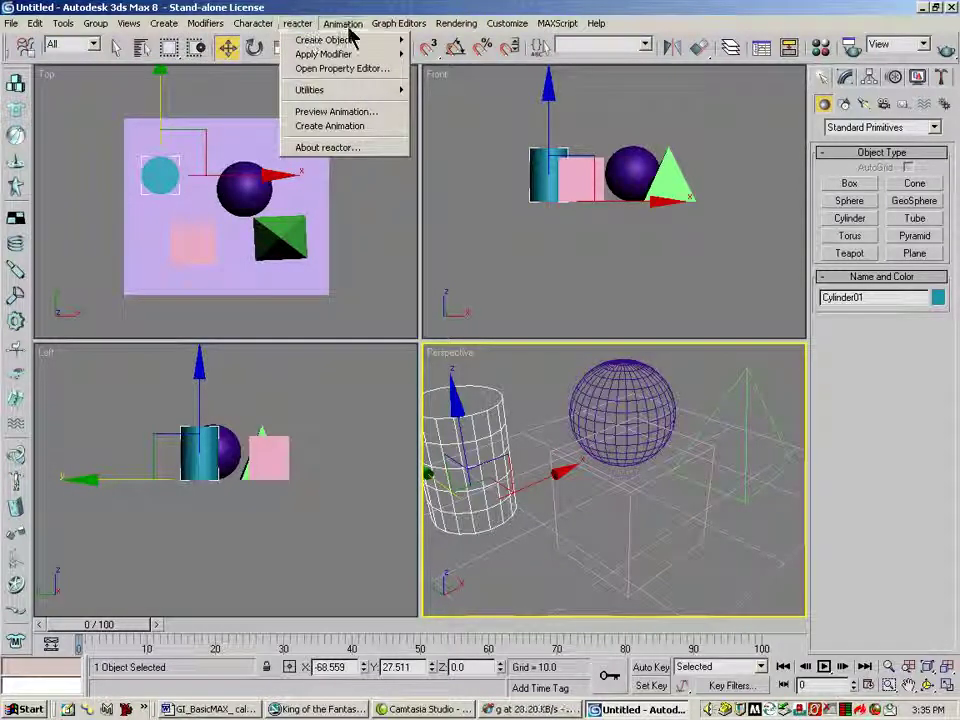
{"action": "mouse_move", "coordinate": [350, 34]}
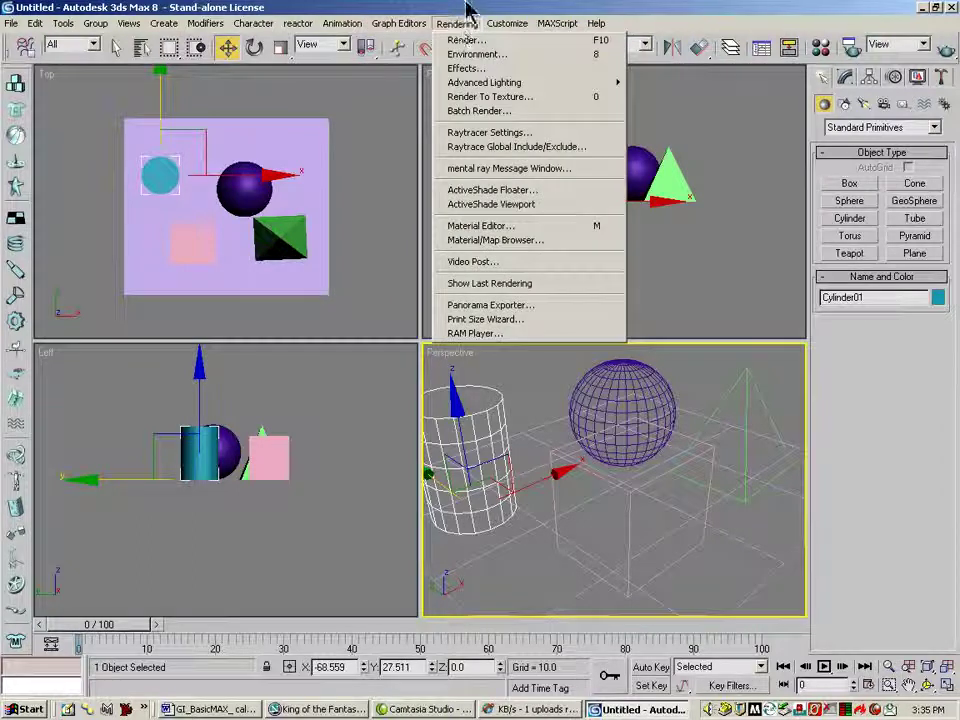
{"action": "left_click", "coordinate": [882, 116]}
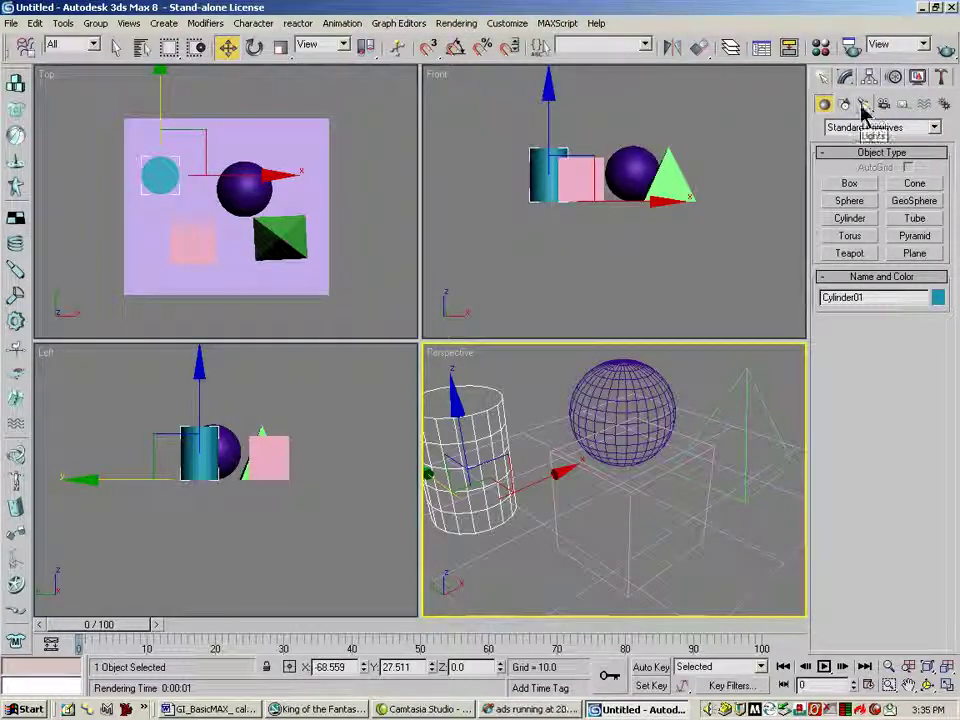
{"action": "left_click", "coordinate": [458, 24]}
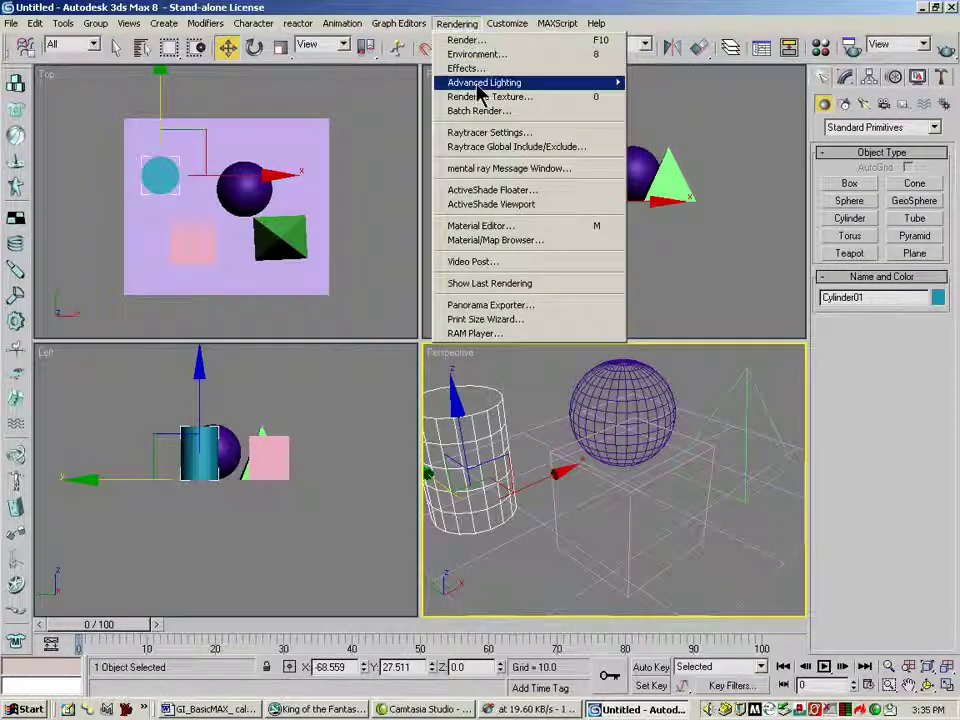
{"action": "mouse_move", "coordinate": [481, 92]}
{"action": "left_click", "coordinate": [460, 22]}
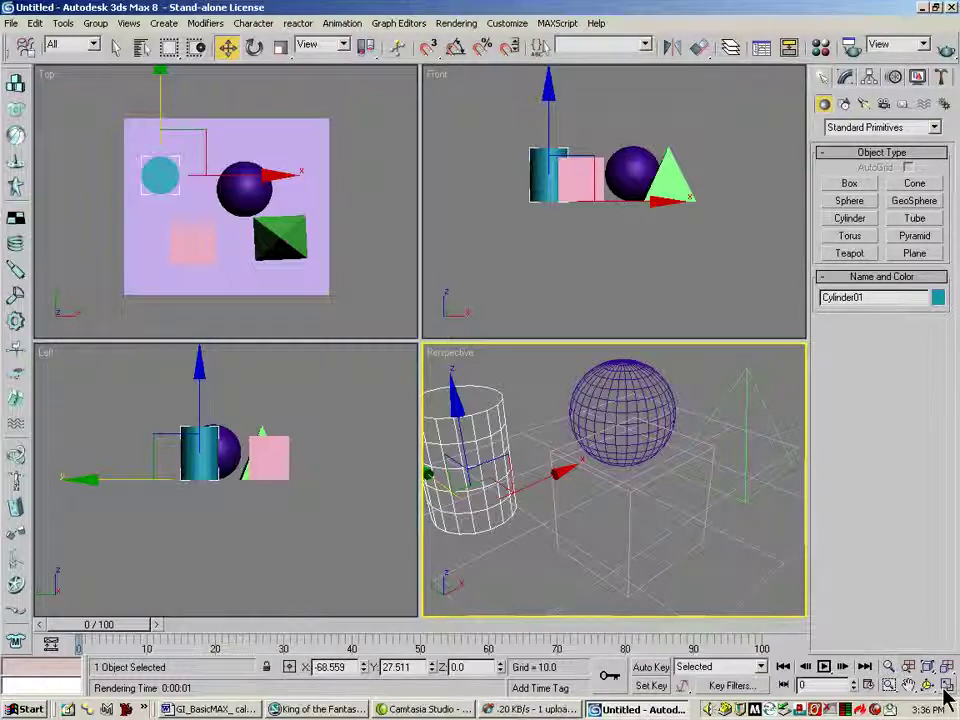
- Zoom out the Perspective viewport to show the whole cylinder, and toggle the viewport to full size and back to the four-viewport layout
{"action": "left_click", "coordinate": [889, 668]}
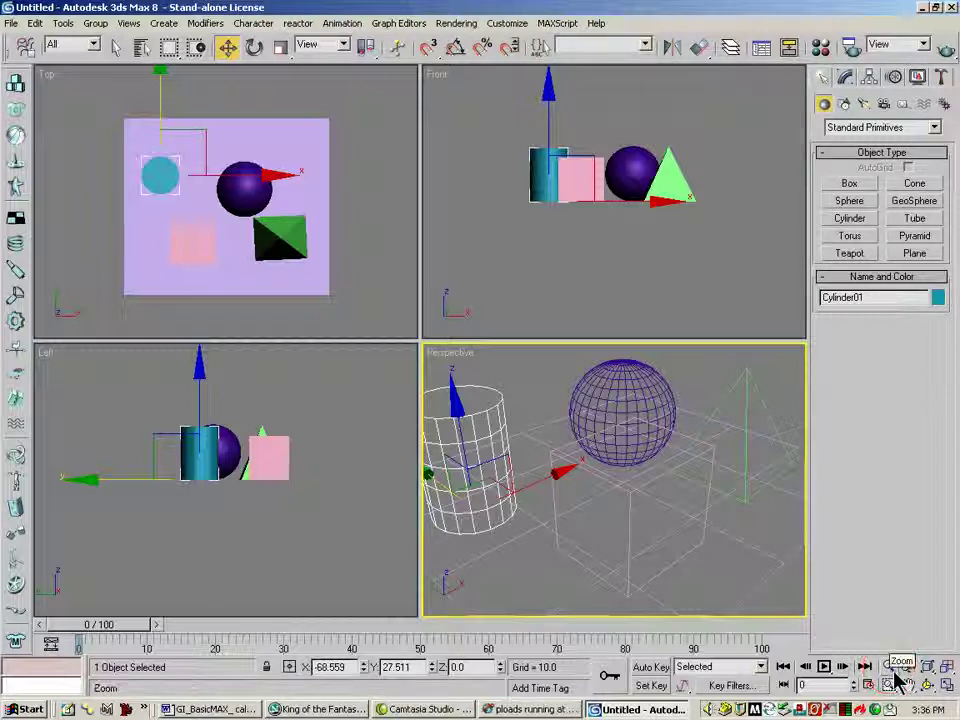
{"action": "left_click", "coordinate": [890, 668]}
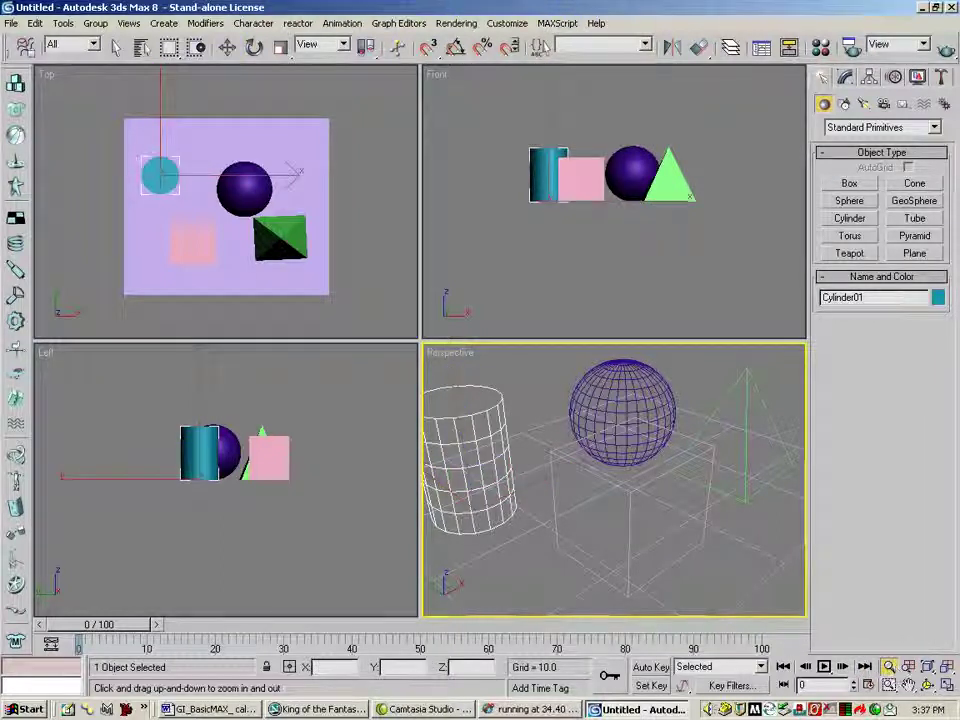
{"action": "mouse_move", "coordinate": [627, 428]}
{"action": "left_mouse_down"}
{"action": "mouse_move", "coordinate": [629, 462]}
{"action": "mouse_move", "coordinate": [624, 401]}
{"action": "mouse_move", "coordinate": [643, 536]}
{"action": "mouse_move", "coordinate": [640, 420]}
{"action": "mouse_move", "coordinate": [643, 549]}
{"action": "mouse_move", "coordinate": [640, 410]}
{"action": "mouse_move", "coordinate": [643, 530]}
{"action": "mouse_move", "coordinate": [640, 420]}
{"action": "mouse_move", "coordinate": [640, 460]}
{"action": "mouse_move", "coordinate": [640, 438]}
{"action": "left_mouse_up"}
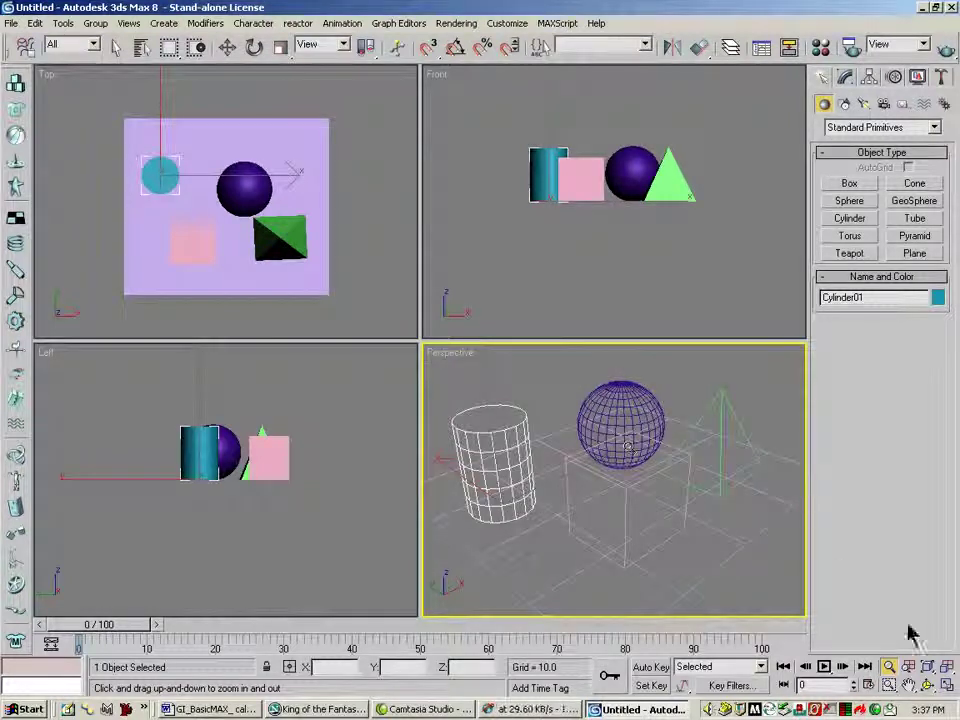
{"action": "left_click", "coordinate": [948, 686]}
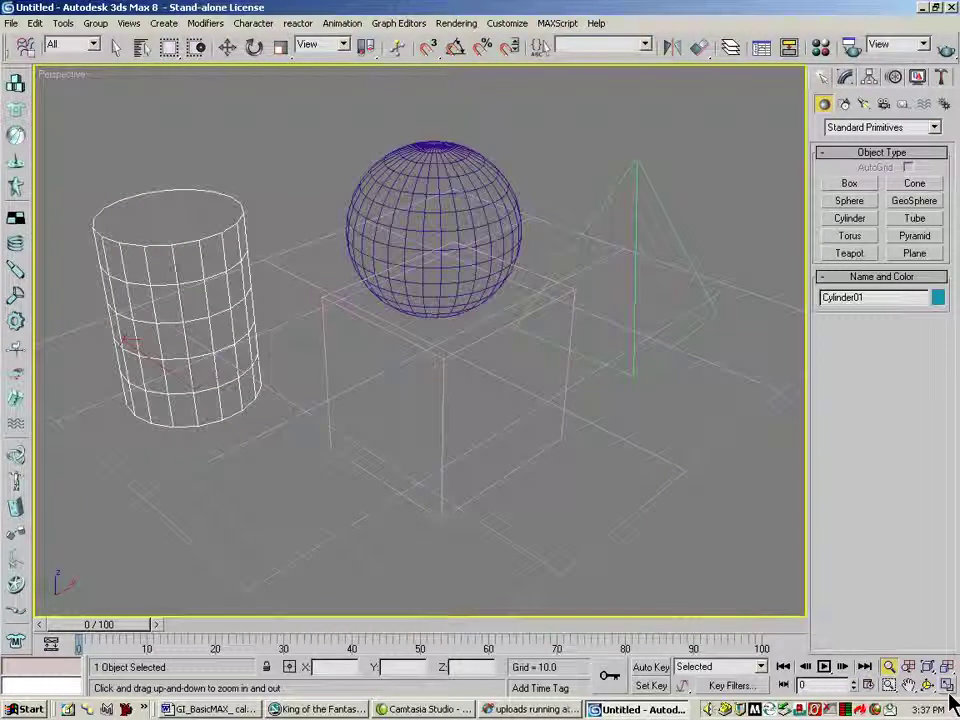
{"action": "left_click", "coordinate": [948, 686]}
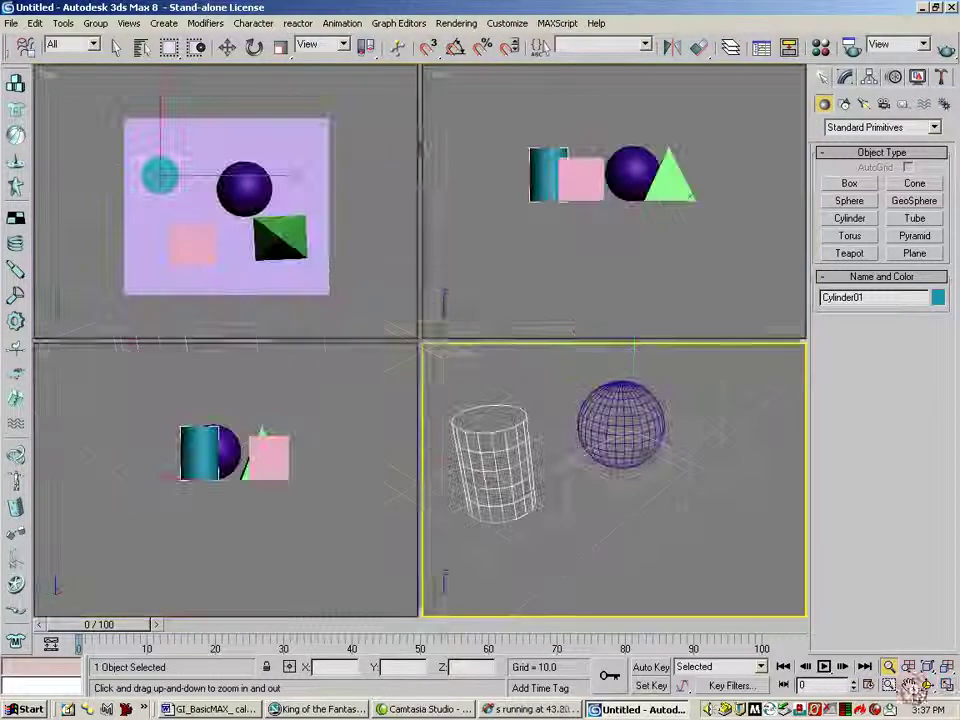